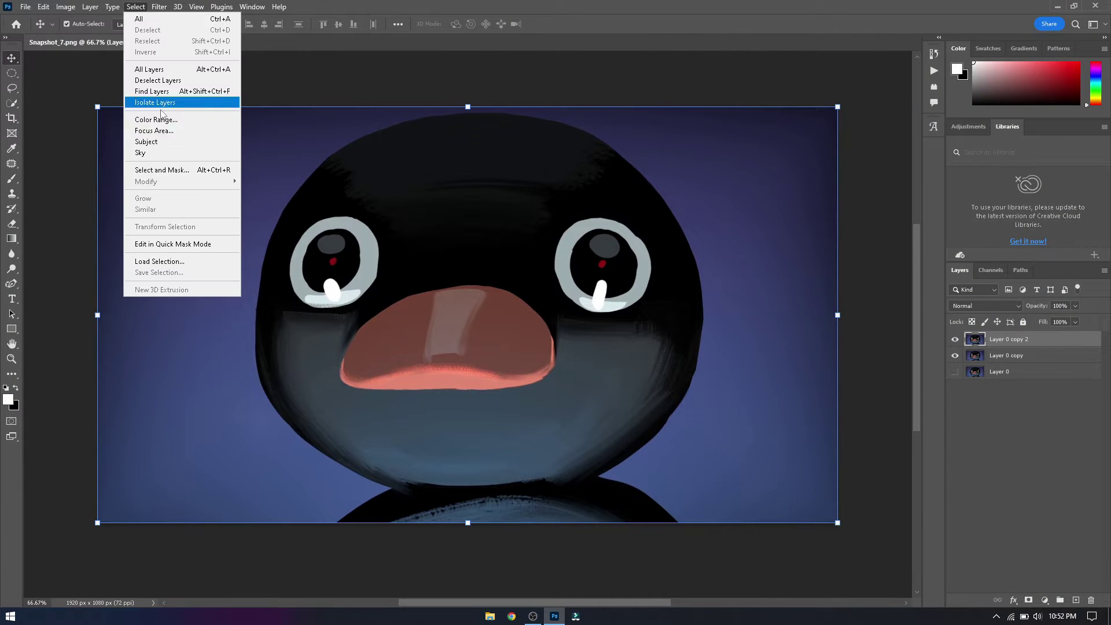
Select the penguin as the subject and turn it into a layer mask on Layer 0 copy 2
left_click(165, 142)
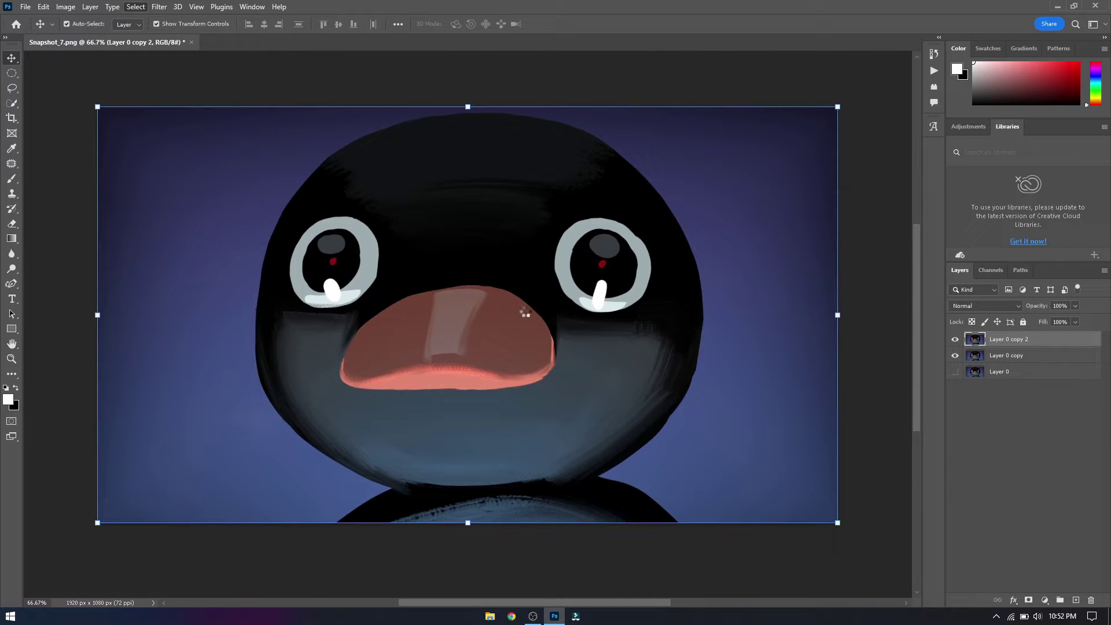
key("w")
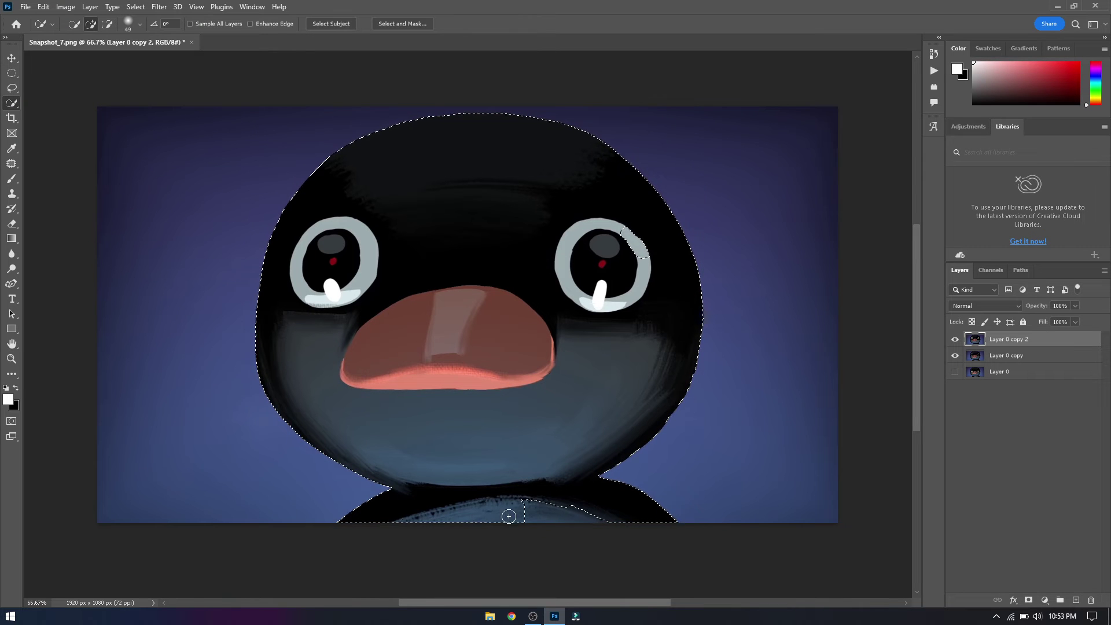
right_click(1033, 602)
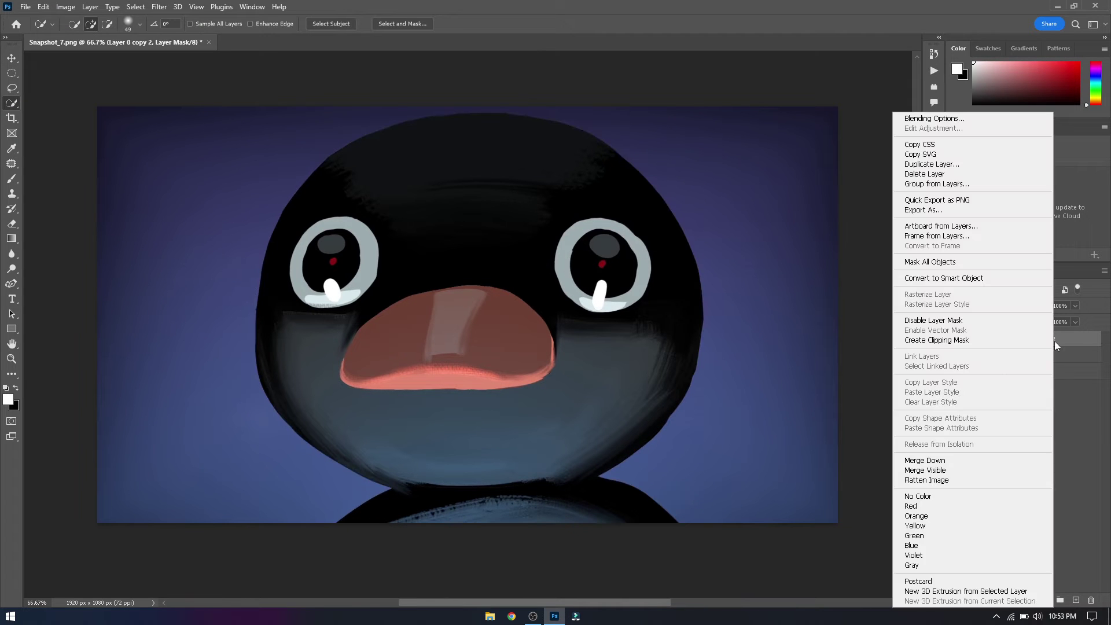
left_click(955, 279)
right_click(1027, 601)
left_click(955, 323)
Hide the masked layer and, on Layer 0 copy, select the penguin and expand it 10 px
key("alt+bracketleft")
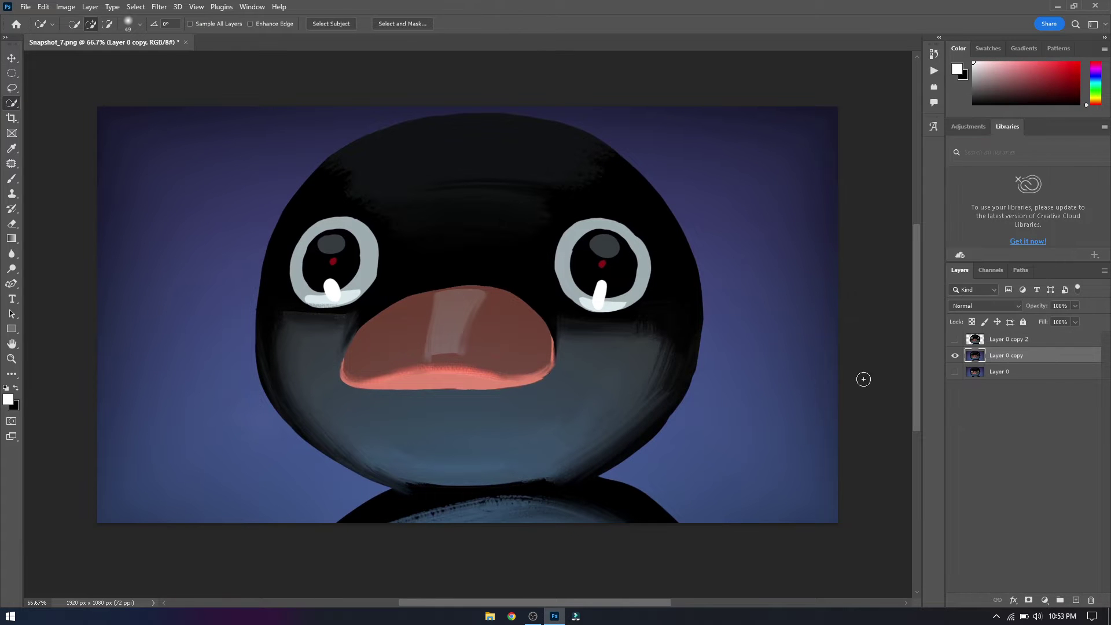
left_click(135, 7)
left_click(217, 141)
left_click(160, 7)
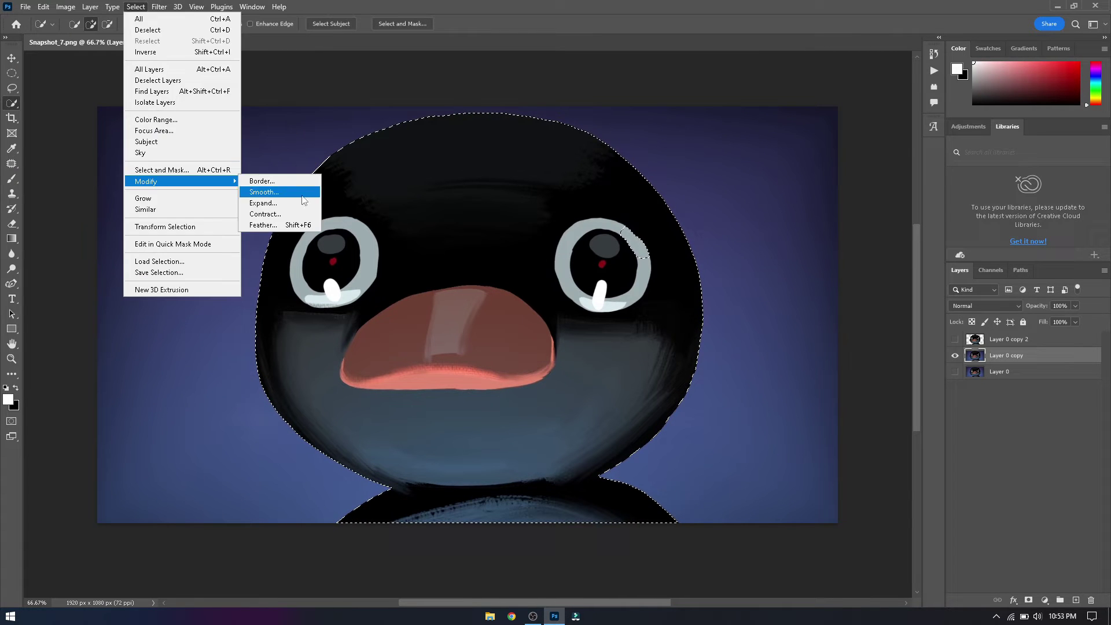
left_click(260, 201)
left_click(608, 189)
Fill the expanded penguin selection, then show the masked penguin layer again and deselect
key("shift+BackSpace")
left_click(633, 162)
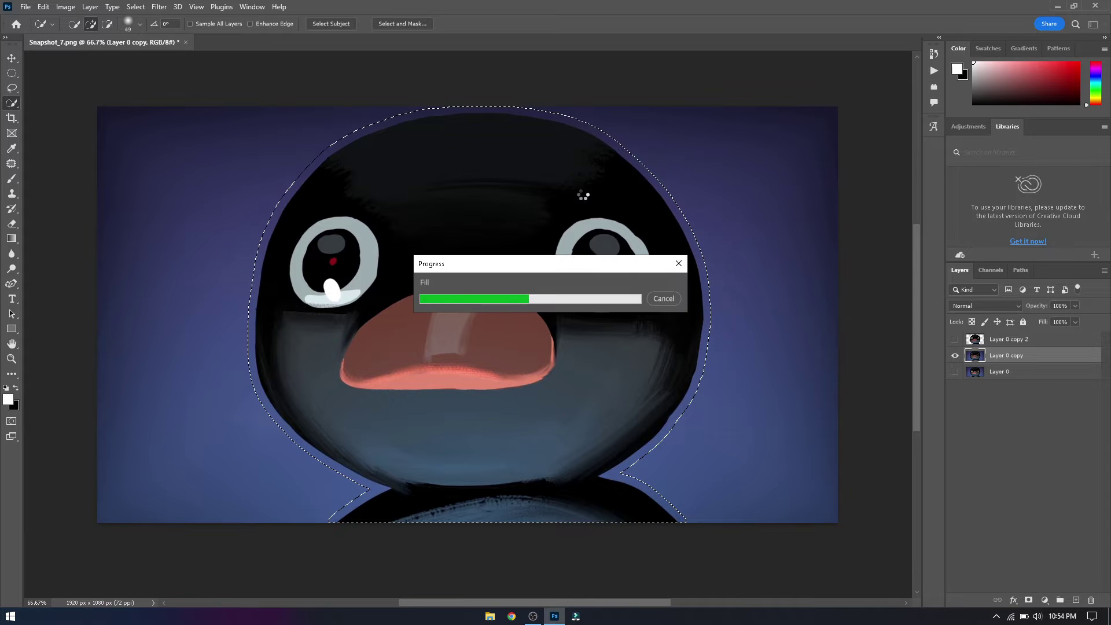
left_click(955, 339)
key("ctrl+d")
Add a Curves adjustment and raise the Blue channel highlights
left_click(1045, 600)
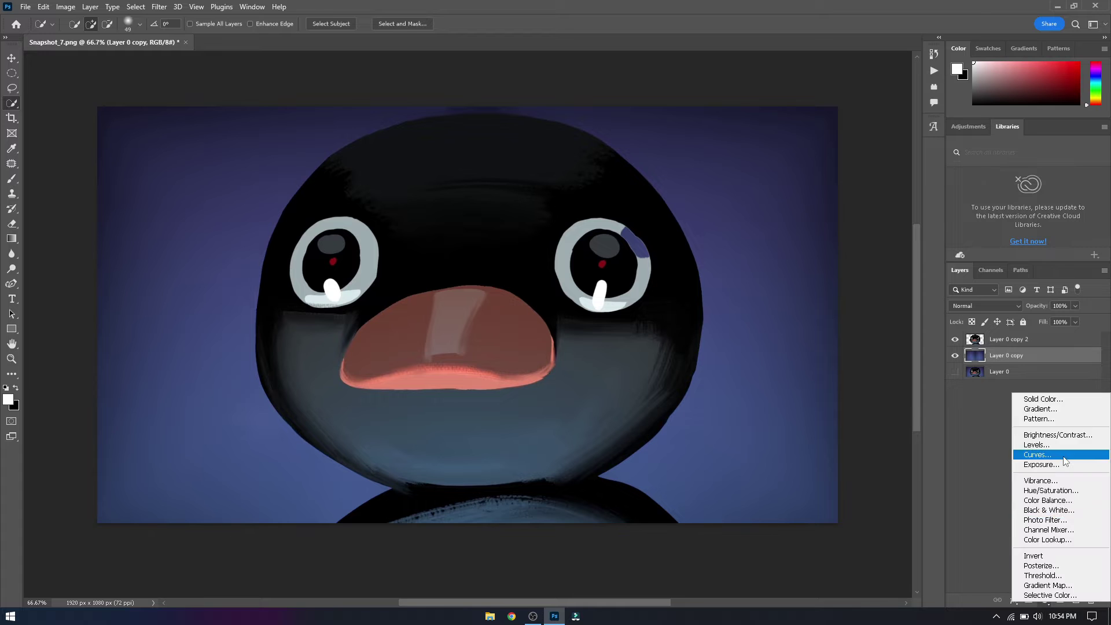
left_click(1032, 477)
left_click(888, 70)
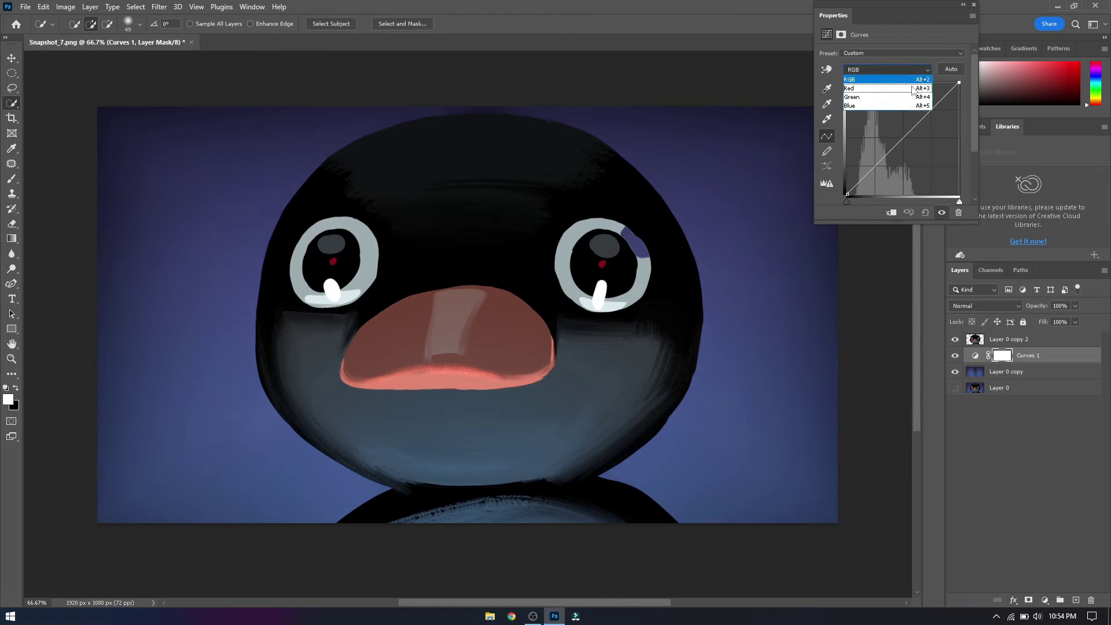
left_click(887, 69)
left_click(862, 101)
left_click_drag(954, 83, 933, 83)
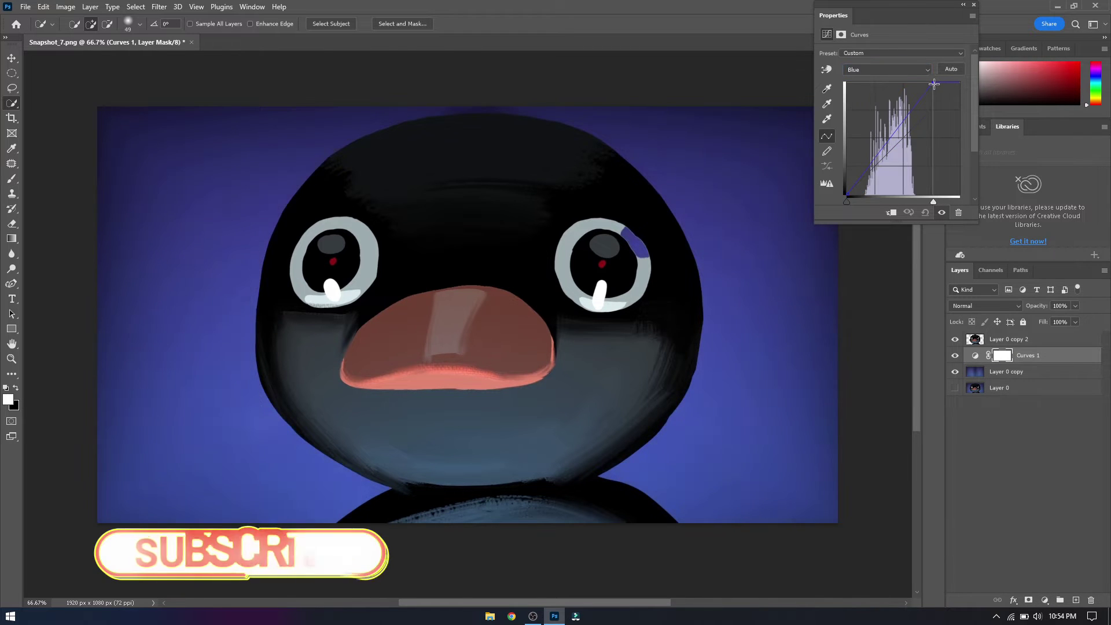
Reselect the penguin as subject, close the bottom notch, and rasterize the penguin layer
mouse_move(1007, 339)
left_mouse_down()
mouse_move(984, 380)
mouse_move(1007, 335)
left_mouse_up()
left_click(955, 371)
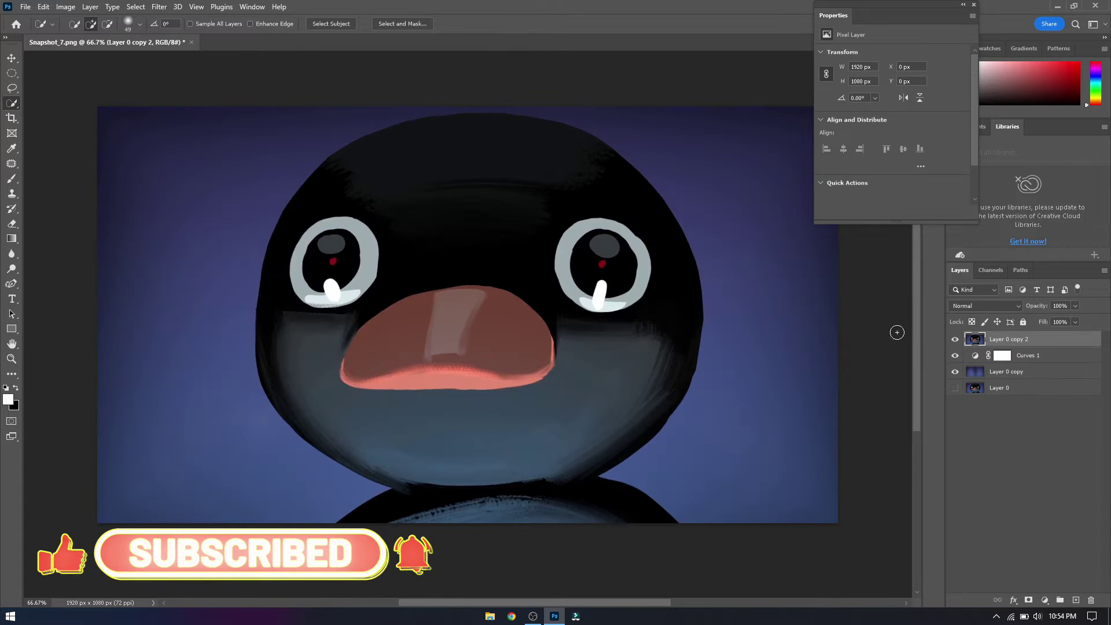
left_click(136, 7)
left_click(160, 141)
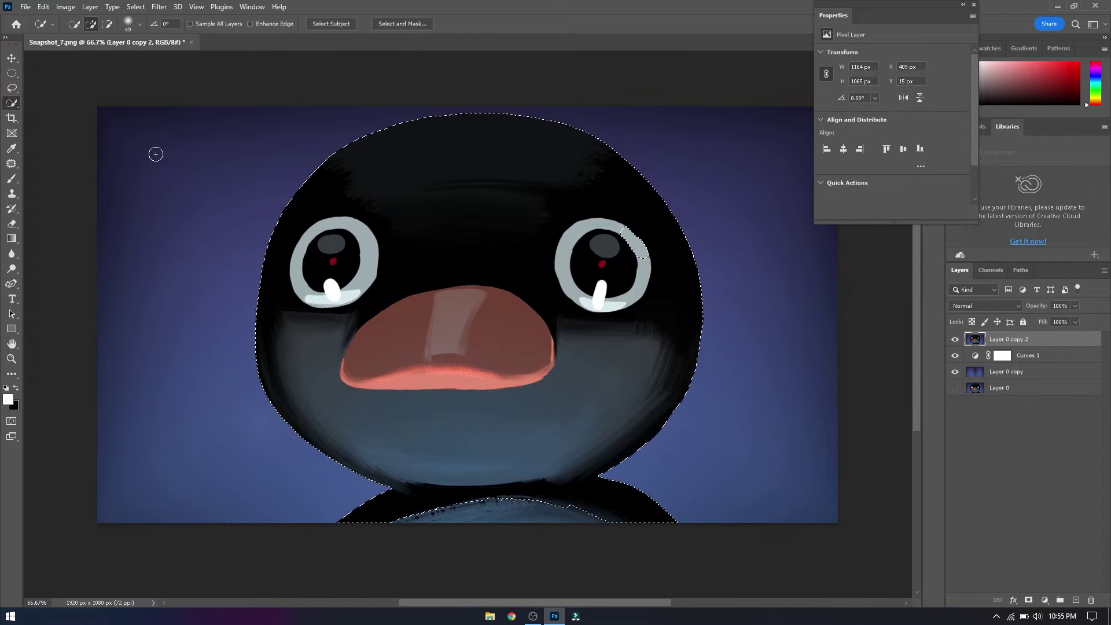
left_click_drag(558, 512, 458, 506)
right_click(1036, 339)
right_click(1036, 340)
left_click(942, 322)
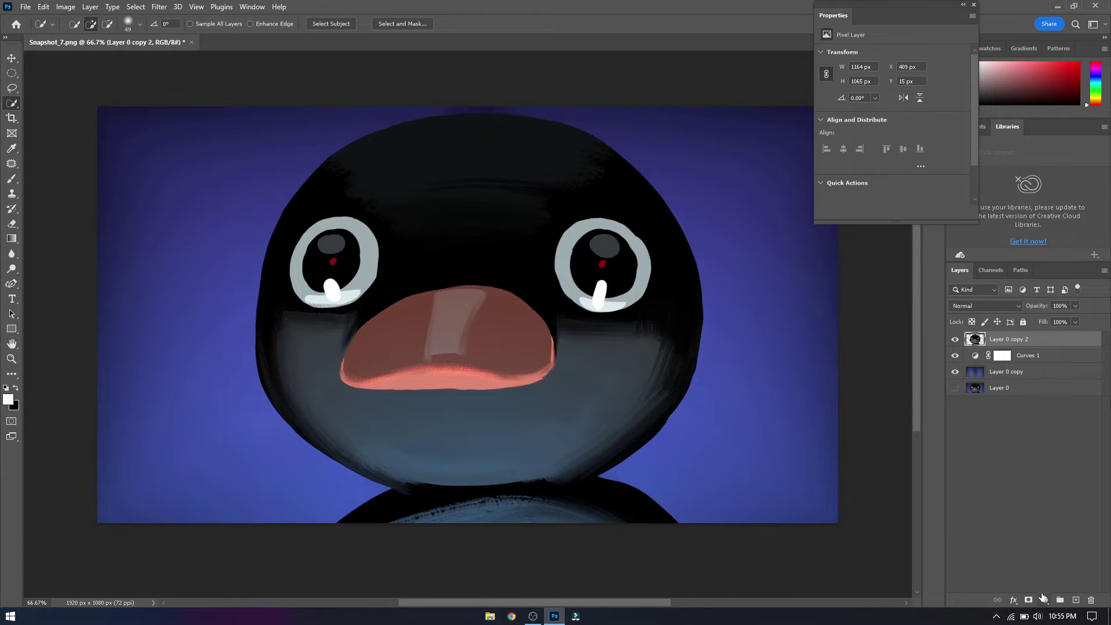
Add Curves 2 clipped to the penguin layer, dragging its white point left
left_click(1044, 599)
left_click(1036, 458)
left_click_drag(959, 83, 948, 82)
left_click(1062, 347, "alt")
left_click(1033, 371)
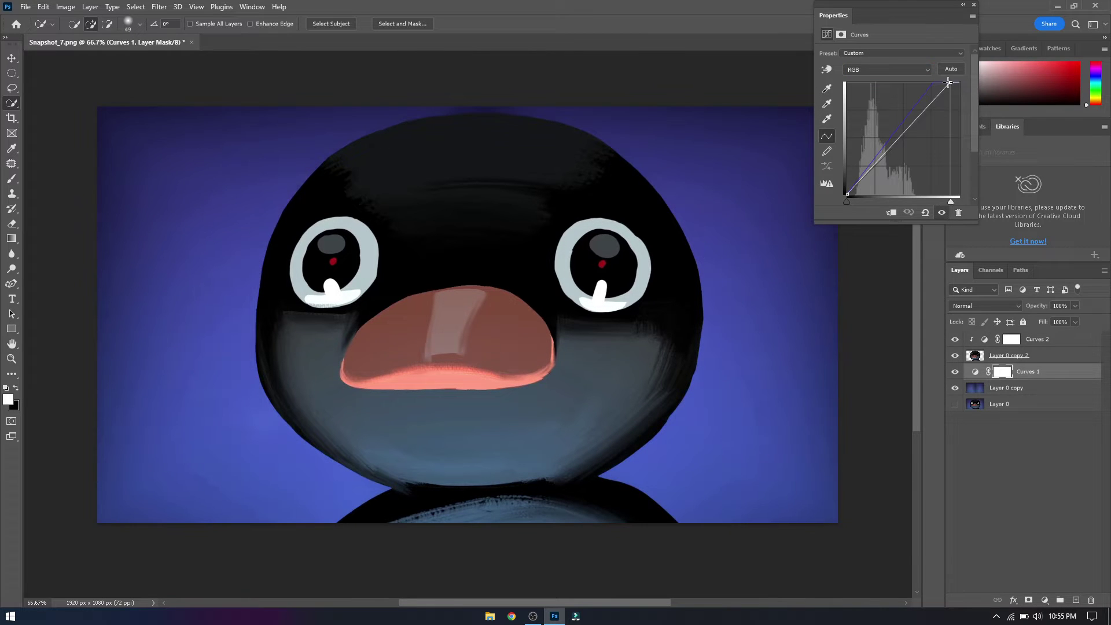
left_click(1010, 355)
left_click(1036, 339)
left_click(1044, 599)
left_click(1055, 395)
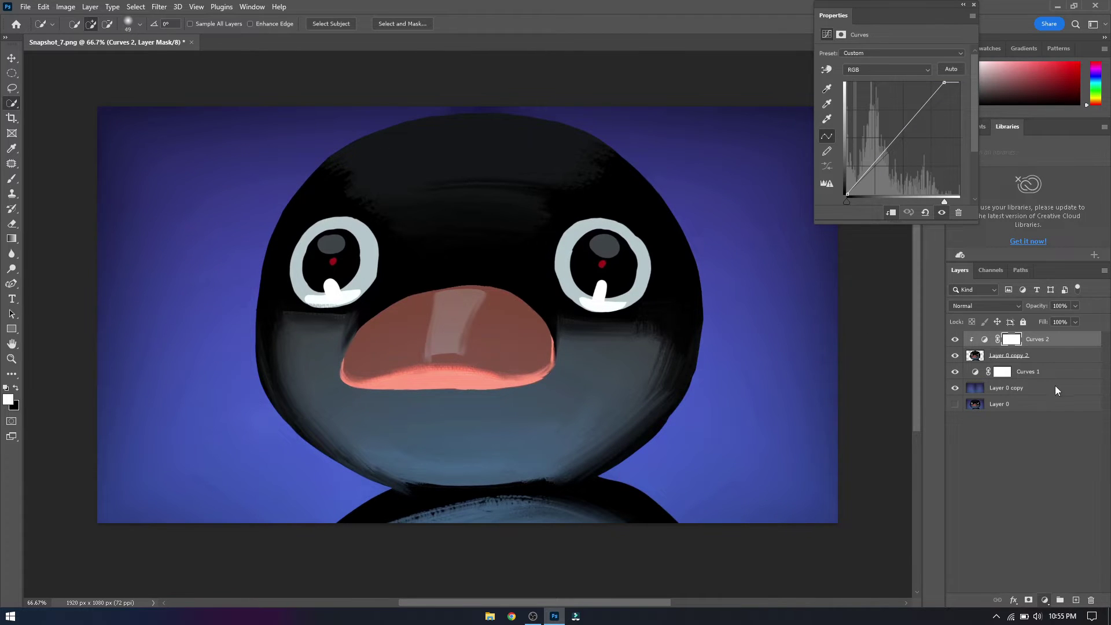
Clip the new colour fill to the layer below and set its colour to blue
key("Return")
left_click(1053, 347, "alt")
double_click(985, 339)
left_click(671, 435)
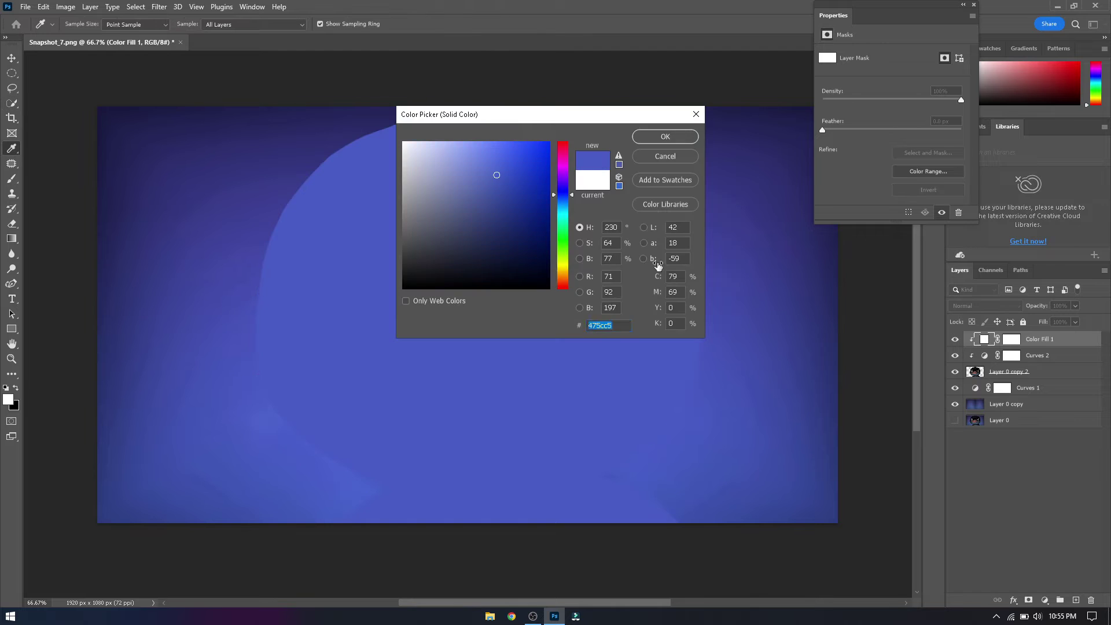
left_click(666, 137)
Invert the blue fill's mask to hide it and set up a smaller brush
left_click(1019, 339)
key("ctrl+i")
key("b")
scroll(732, 310, "up", 3)
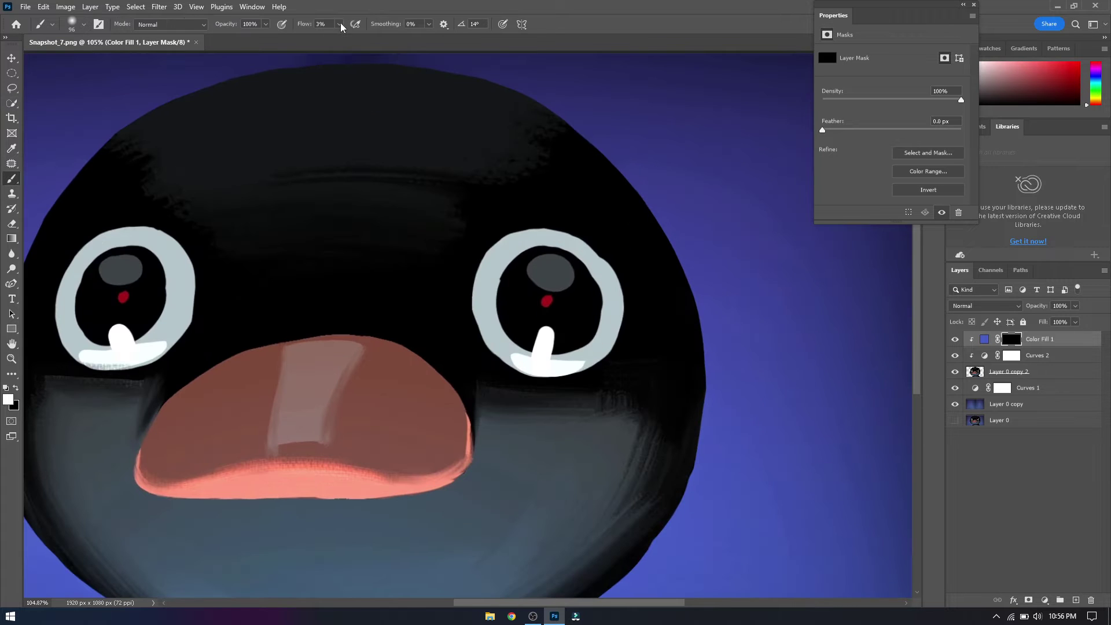
left_click_drag(736, 263, 683, 241)
scroll(681, 289, "up", 3)
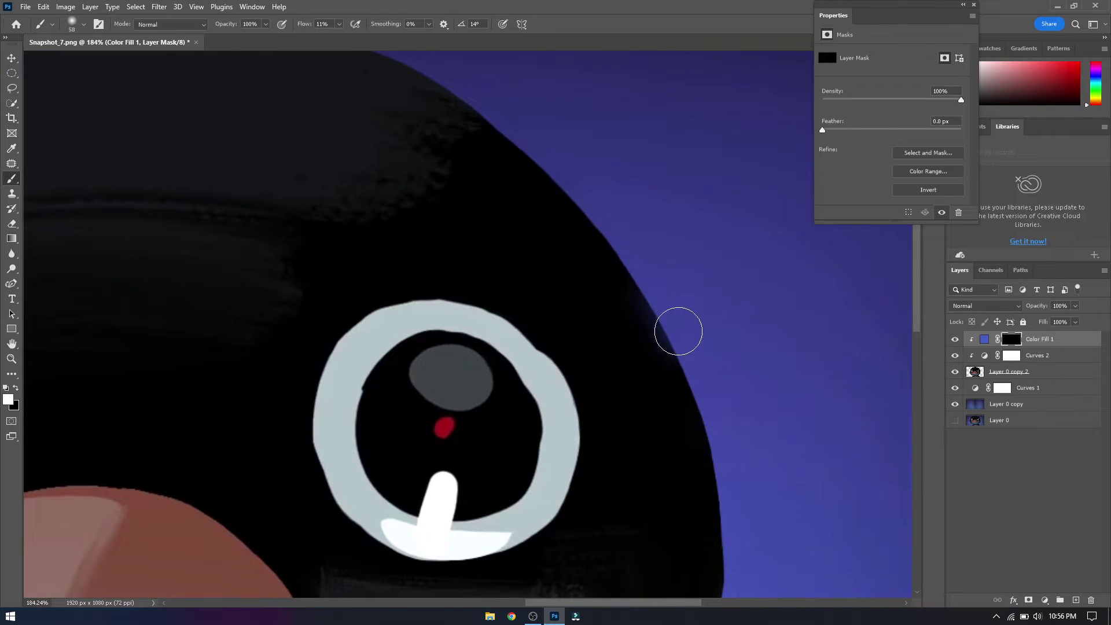
scroll(722, 382, "down", 2)
scroll(732, 327, "down", 2)
scroll(712, 442, "down", 2)
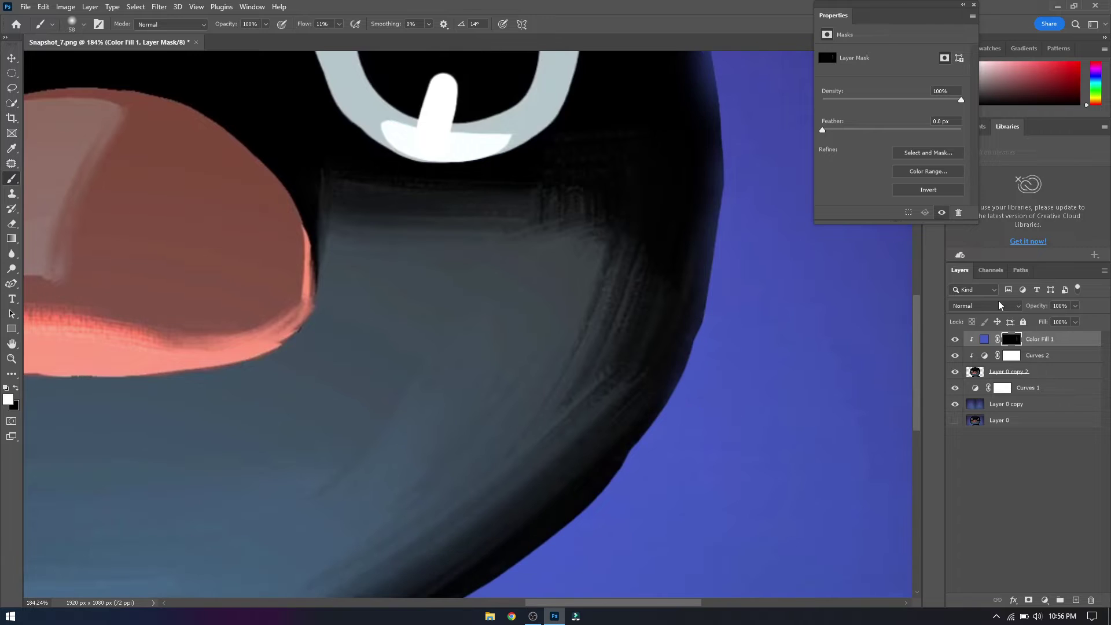
Set the blue fill's blend mode to Linear Dodge (Add)
left_click(985, 305)
left_click(985, 420)
scroll(671, 377, "down", 2)
left_click_drag(501, 493, 479, 508)
scroll(542, 552, "down", 3)
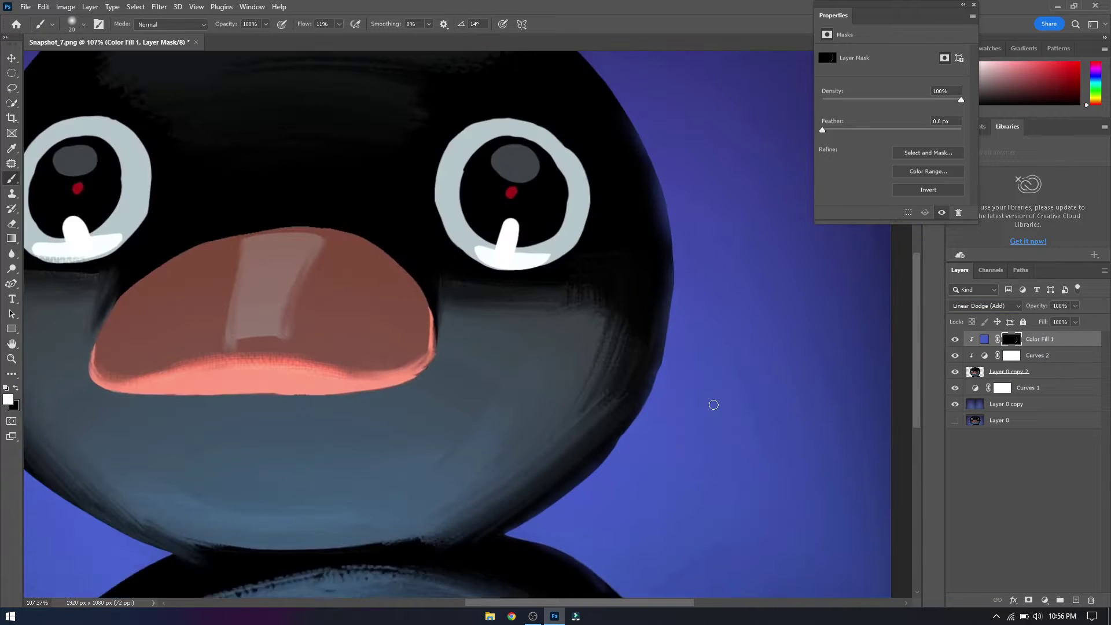
scroll(706, 347, "up", 1)
scroll(658, 129, "up", 1)
scroll(598, 155, "up", 1)
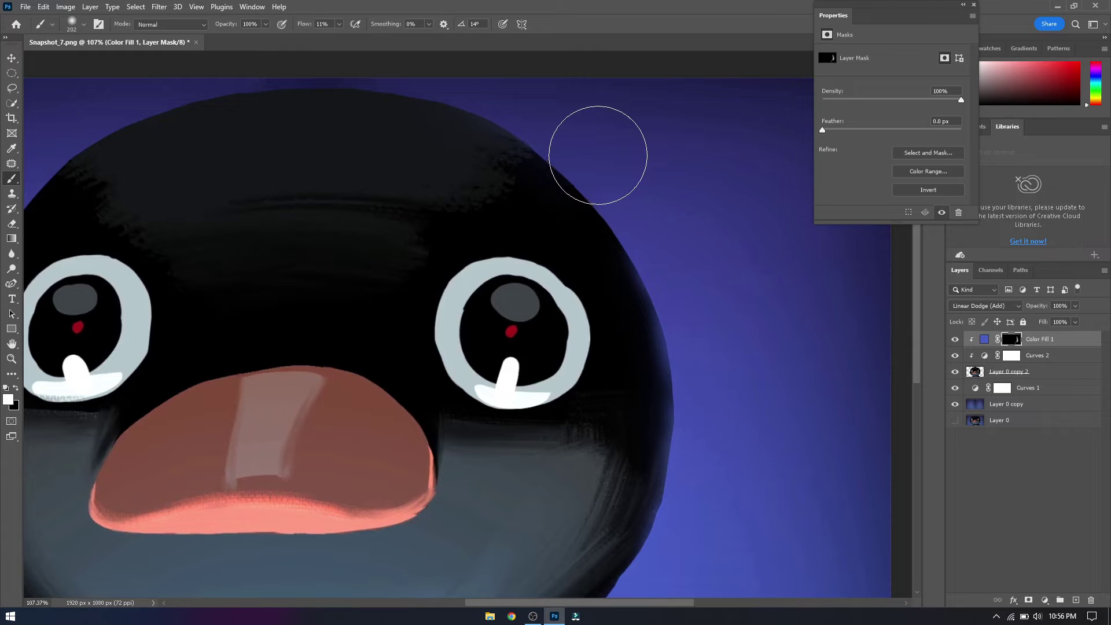
scroll(434, 323, "left", 3)
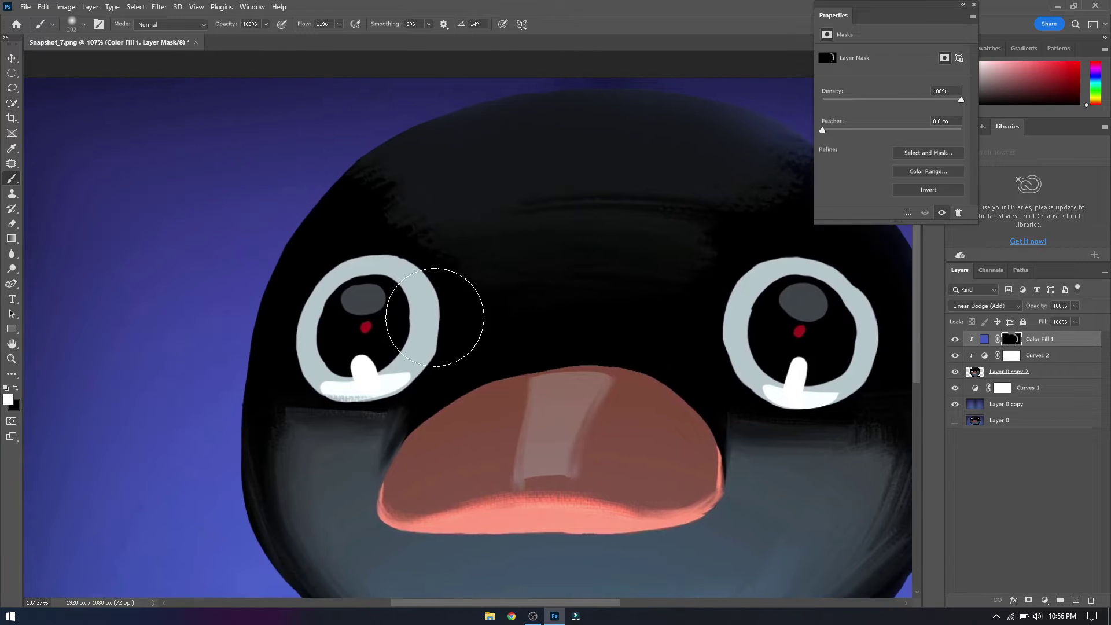
scroll(203, 273, "down", 1)
scroll(233, 509, "down", 1)
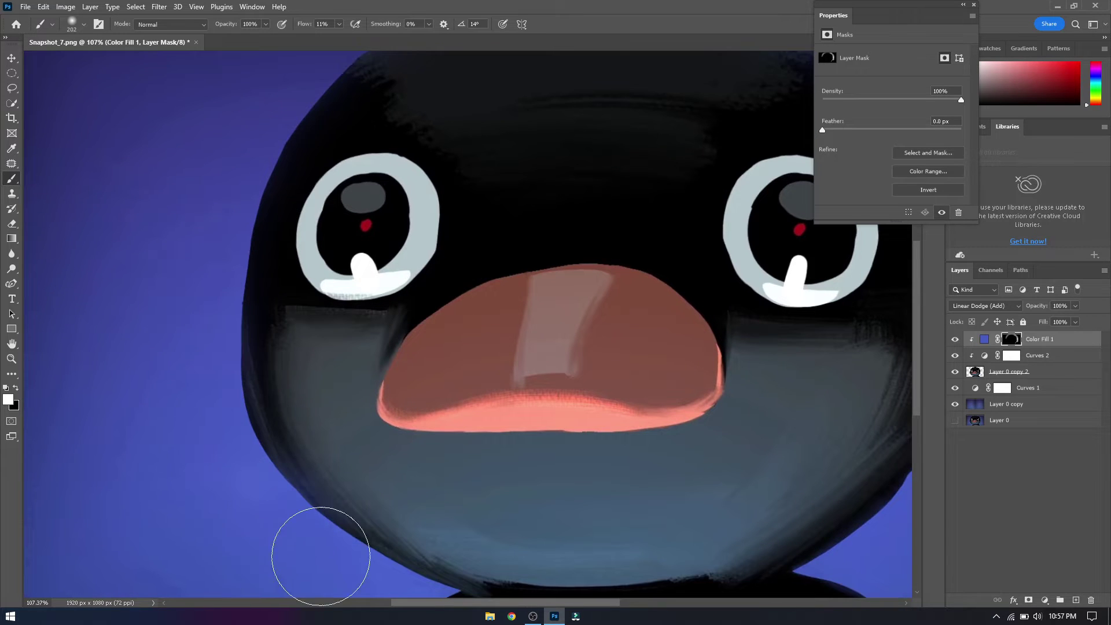
scroll(347, 504, "down", 3)
Paint the blue glow onto the lower belly through the mask, erasing and repainting areas
mouse_move(443, 509)
left_mouse_down()
mouse_move(706, 496)
mouse_move(657, 483)
left_mouse_up()
mouse_move(607, 384)
left_mouse_down()
mouse_move(766, 327)
mouse_move(533, 391)
mouse_move(359, 372)
mouse_move(803, 307)
left_mouse_up()
scroll(804, 307, "down", 3)
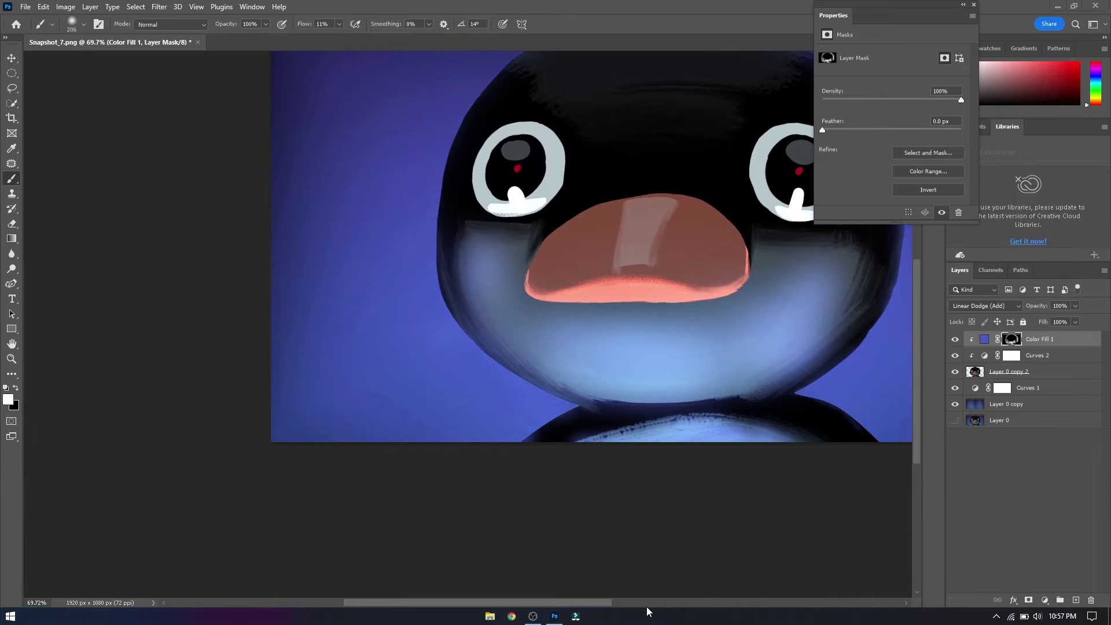
scroll(513, 367, "right", 3)
key("e")
right_click(513, 347)
mouse_move(446, 273)
left_mouse_down()
mouse_move(540, 368)
mouse_move(570, 376)
left_mouse_up()
key("b")
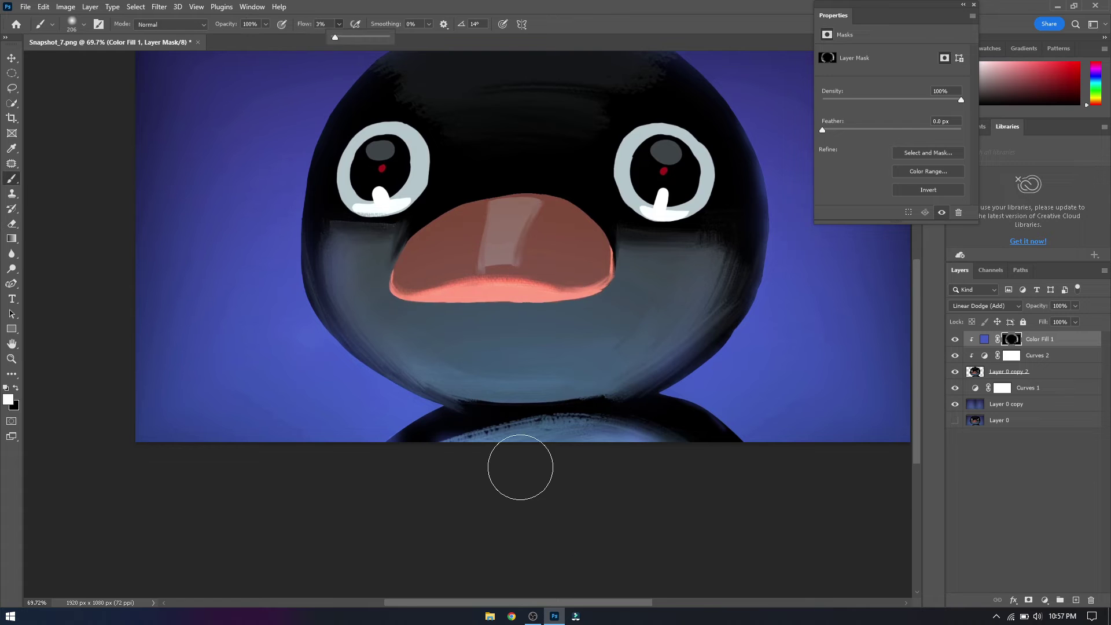
scroll(520, 467, "up", 3)
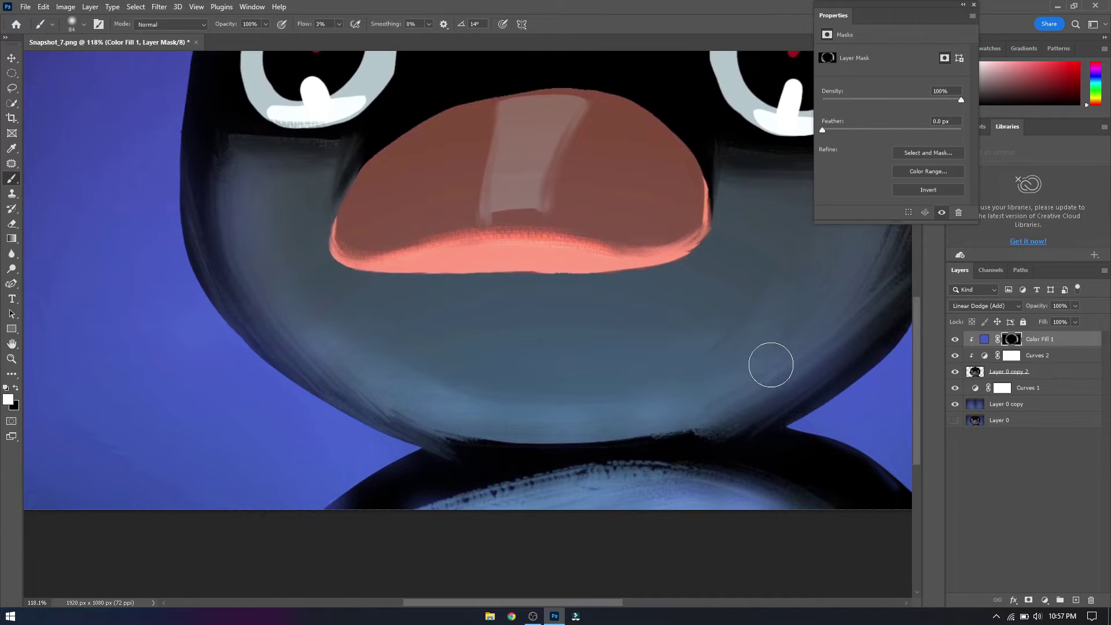
left_click_drag(608, 367, 615, 337)
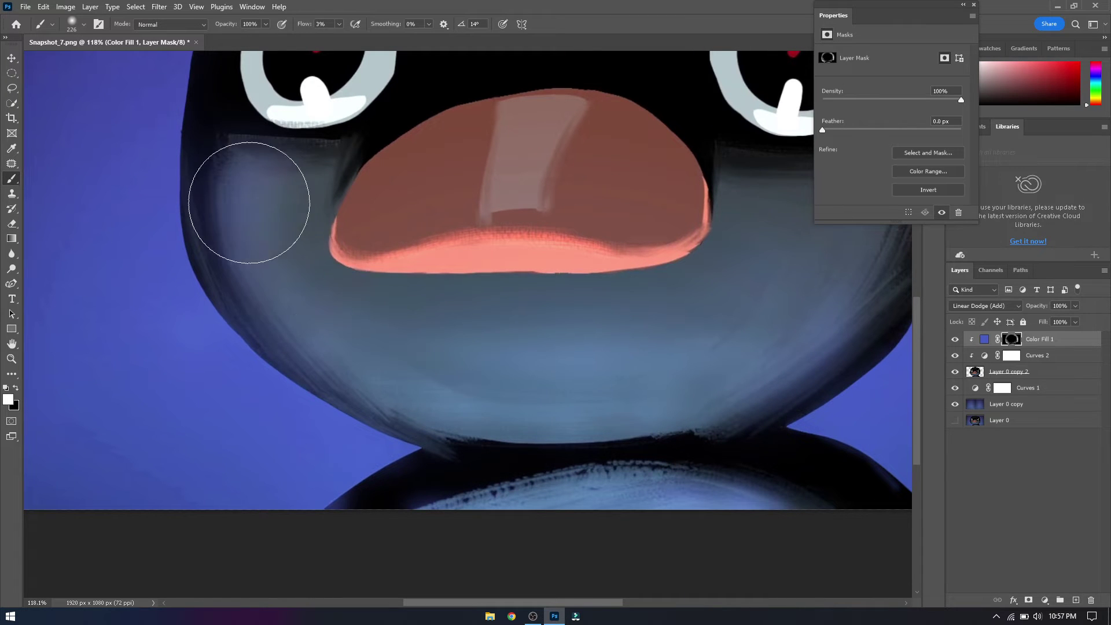
left_click_drag(490, 360, 583, 356)
left_click_drag(608, 608, 635, 609)
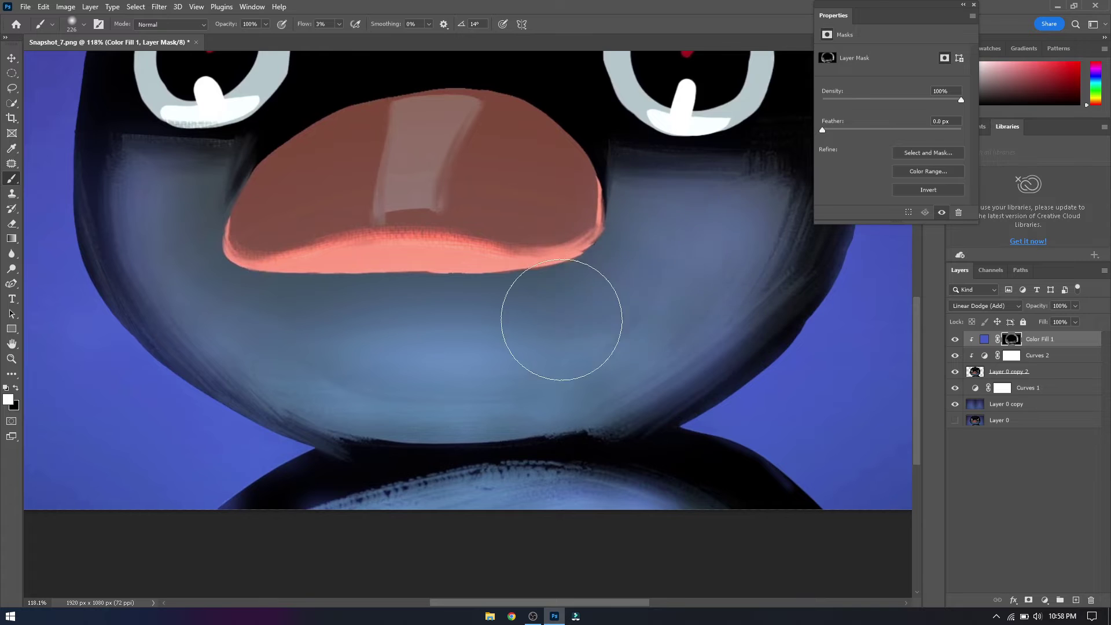
scroll(648, 329, "down", 2)
scroll(648, 330, "down", 2)
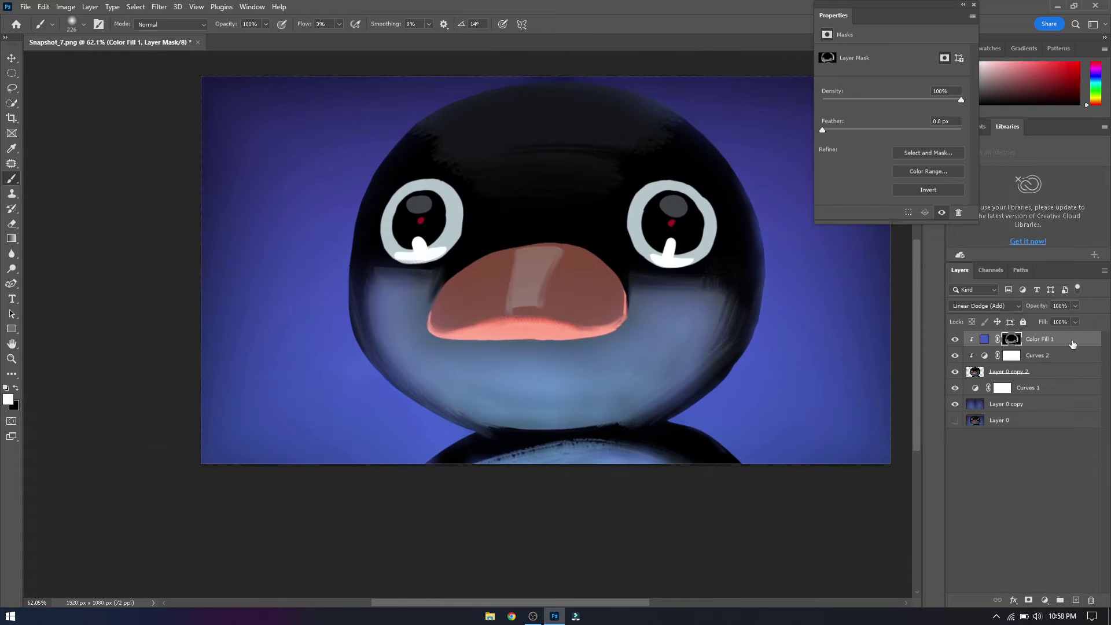
Limit which tones get the blue glow using Blend If in Color Fill 1's layer style
double_click(1072, 341)
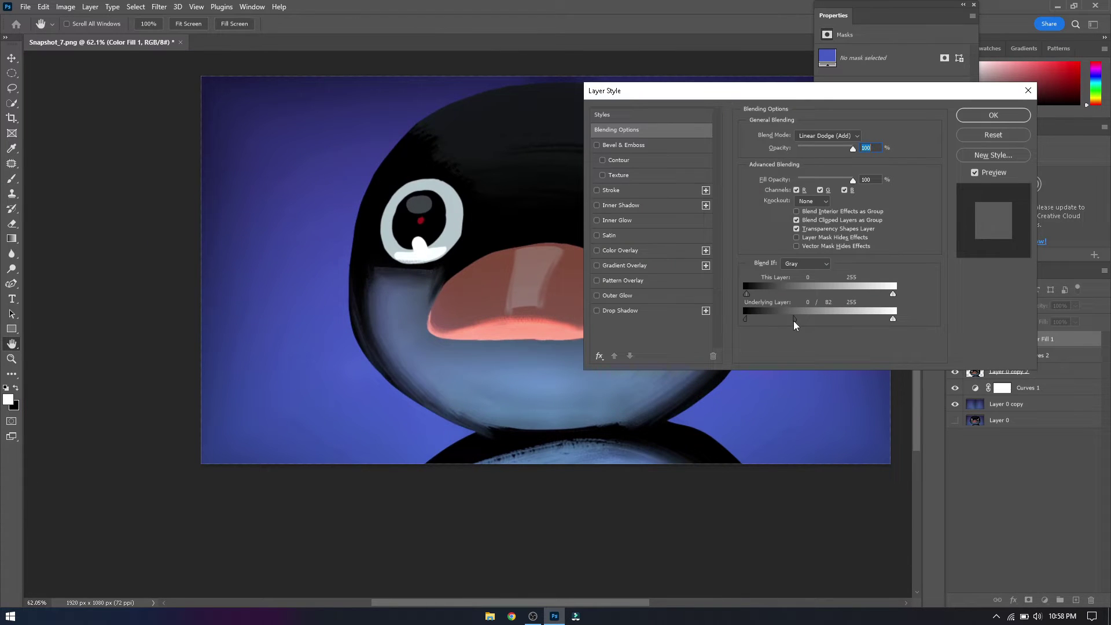
left_click_drag(746, 317, 743, 308)
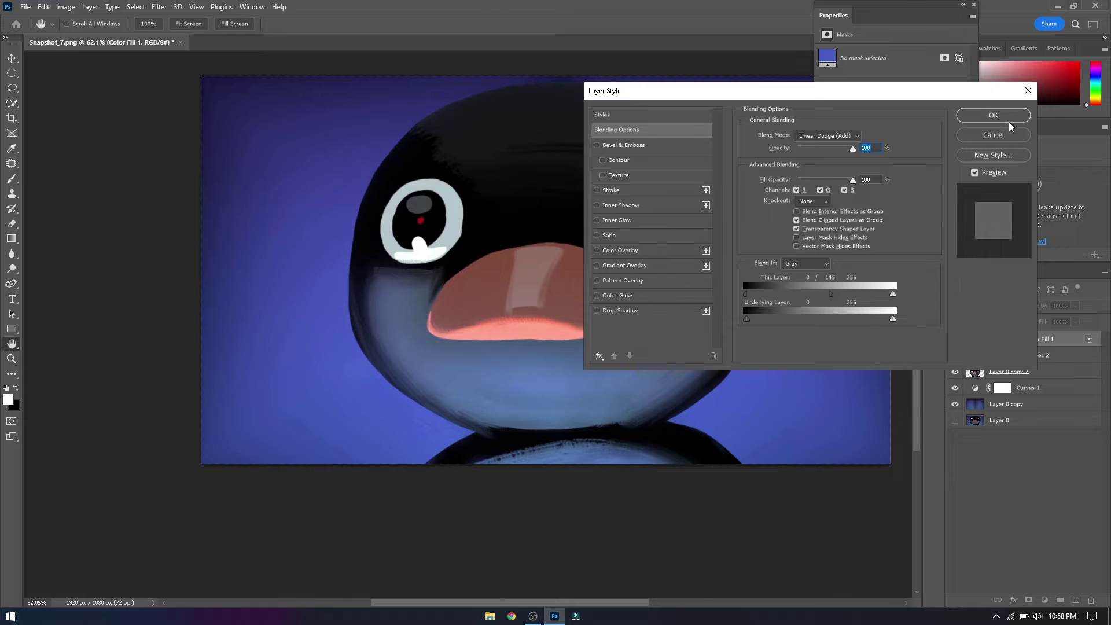
left_click(1010, 116)
left_click(1025, 492)
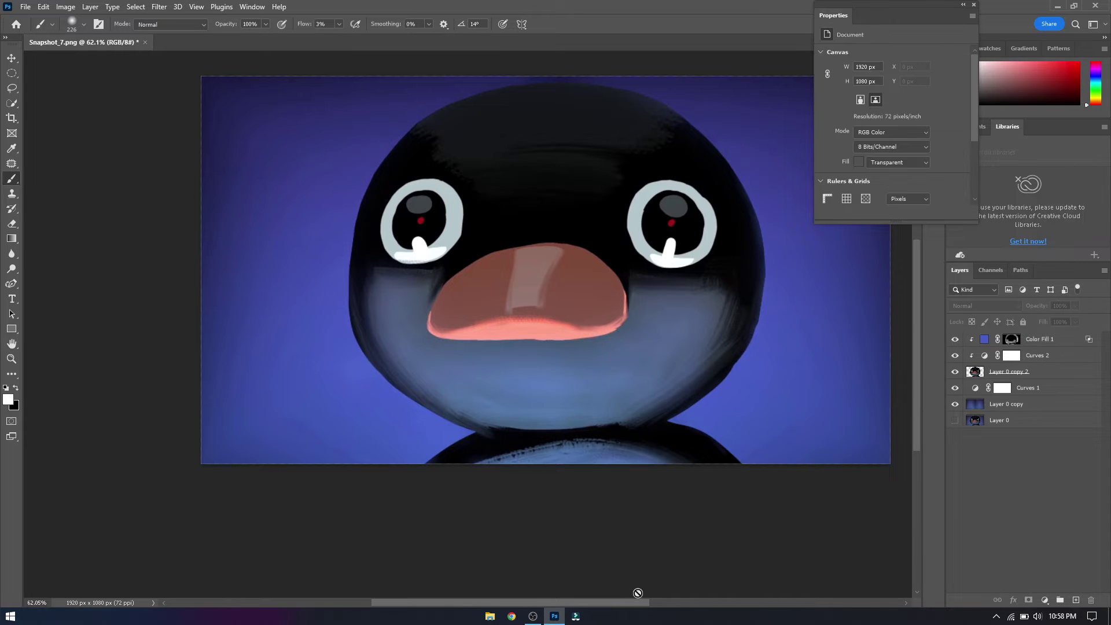
left_click_drag(636, 603, 653, 602)
Add a new Solid Color fill above the blue fill, clipped, with its mask inverted
left_click(1039, 339)
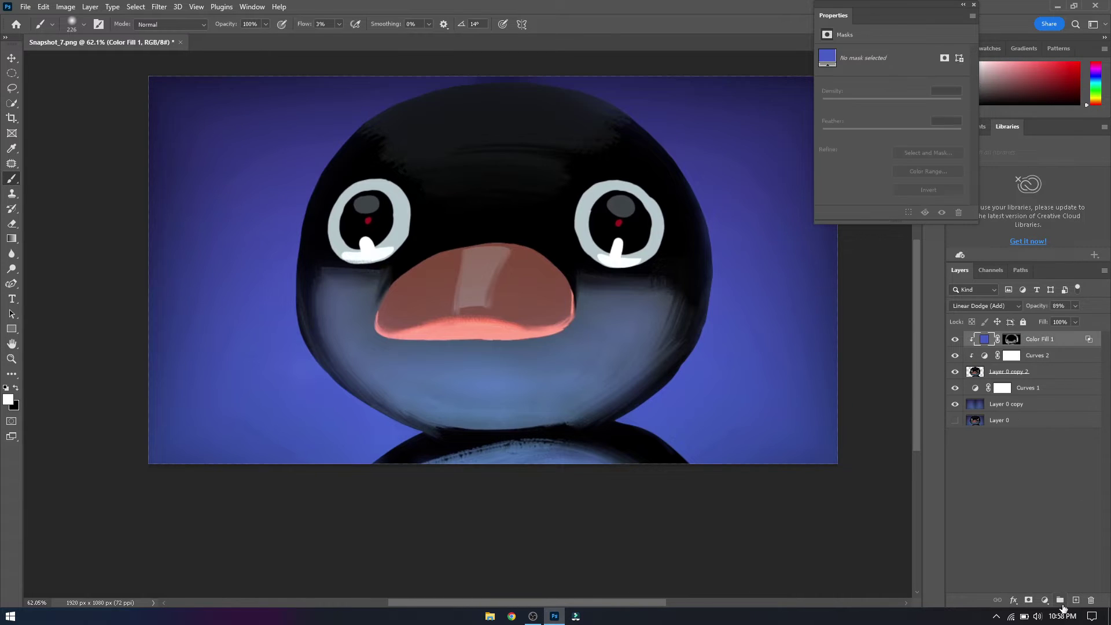
left_click(1045, 600)
left_click(1036, 403)
left_click(666, 136)
left_click(991, 347, "alt")
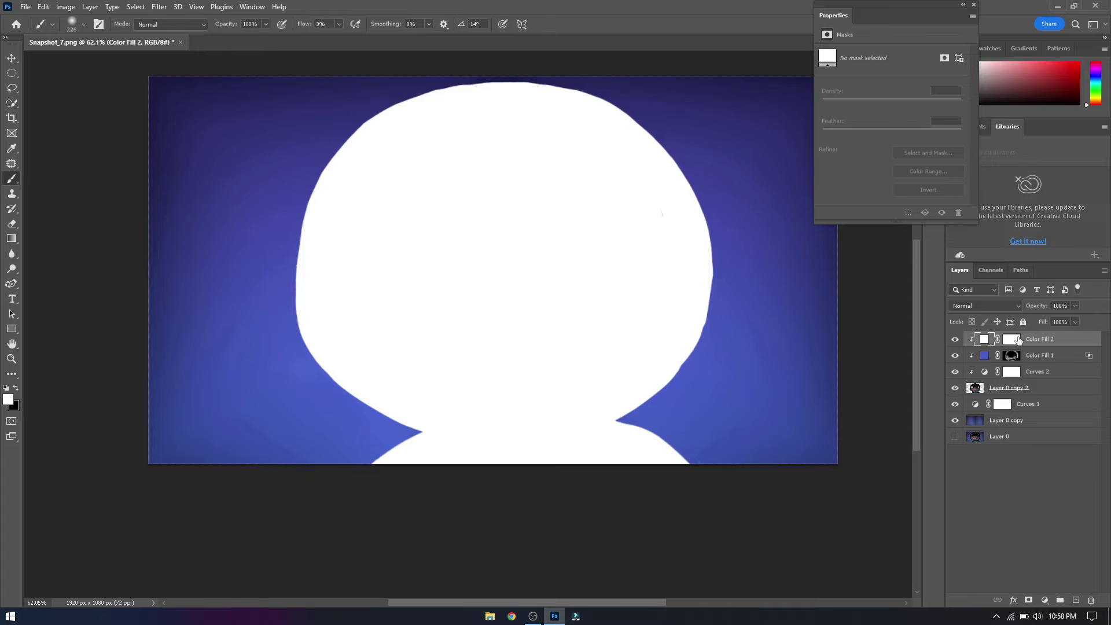
key("ctrl+i")
Change the new fill's colour to a brown sampled from the beak
double_click(984, 339)
left_click_drag(498, 110, 688, 98)
left_click(394, 331)
key("Return")
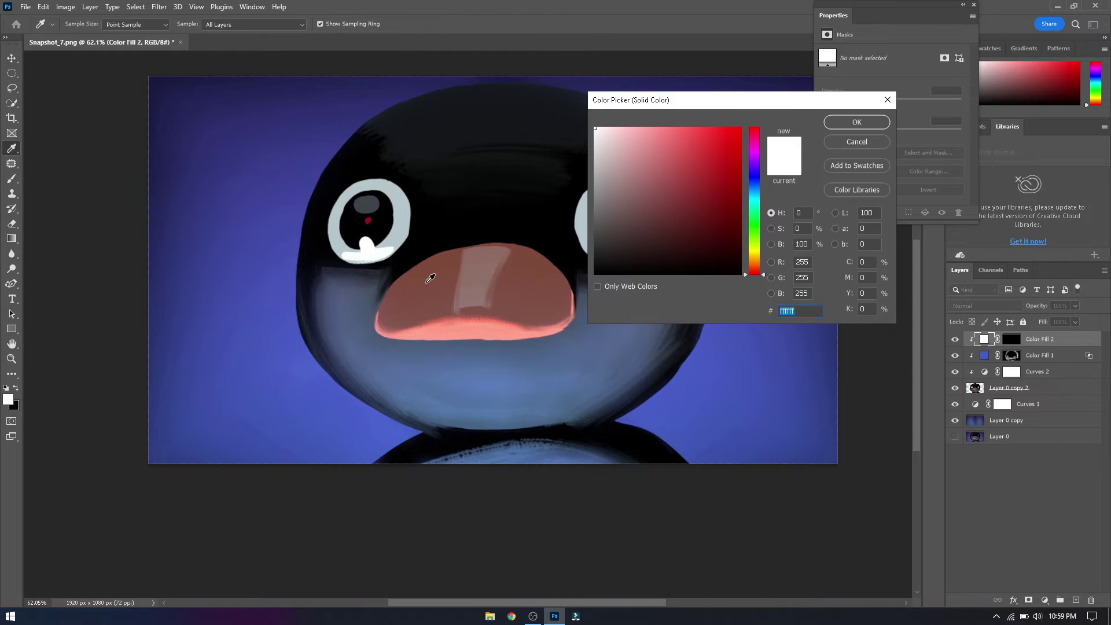
left_click(430, 278)
left_click(856, 121)
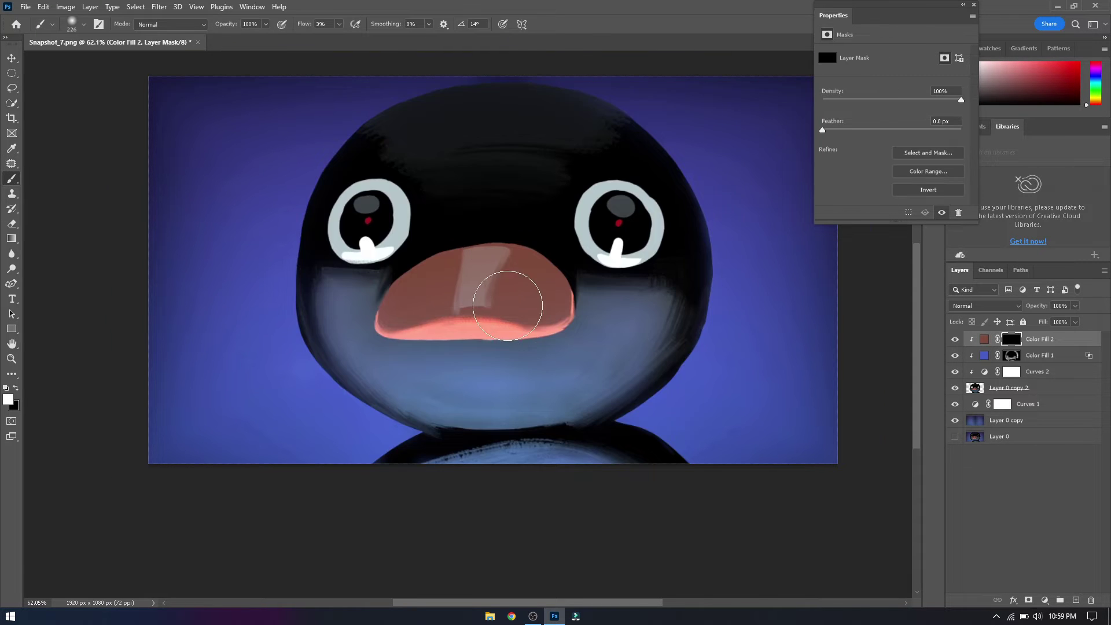
Tilt the brush angle to follow the beak, raise its flow, and make it smaller
scroll(508, 305, "up", 4)
right_click(478, 317)
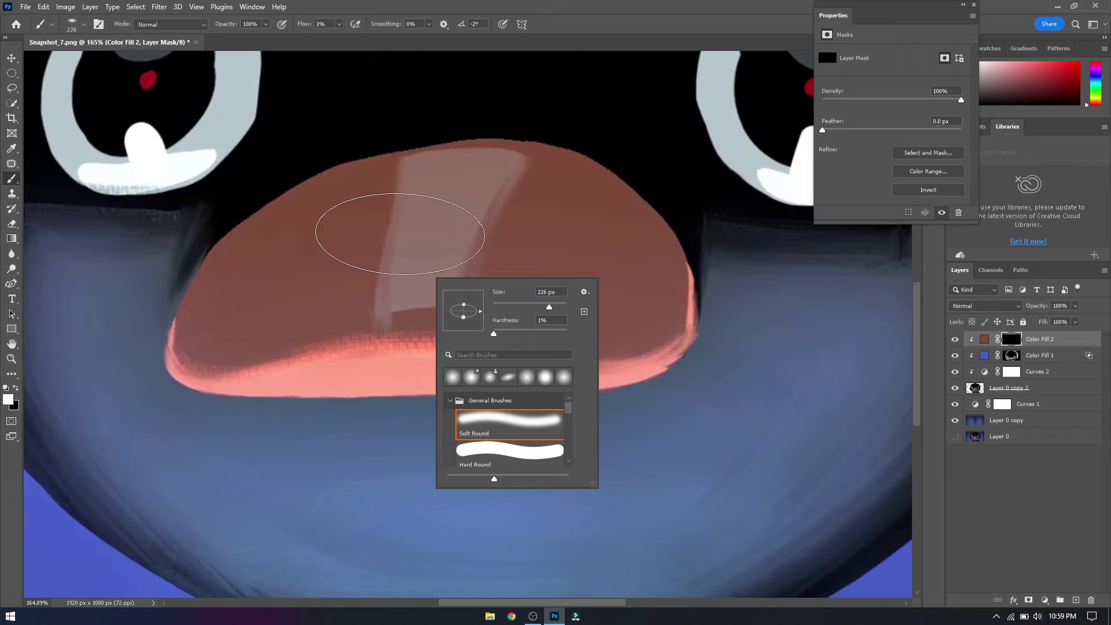
left_click_drag(478, 309, 480, 313)
key("Return")
left_click_drag(341, 39, 342, 39)
right_click(472, 229)
key("Escape")
key("bracketleft")
key("bracketleft")
key("bracketleft")
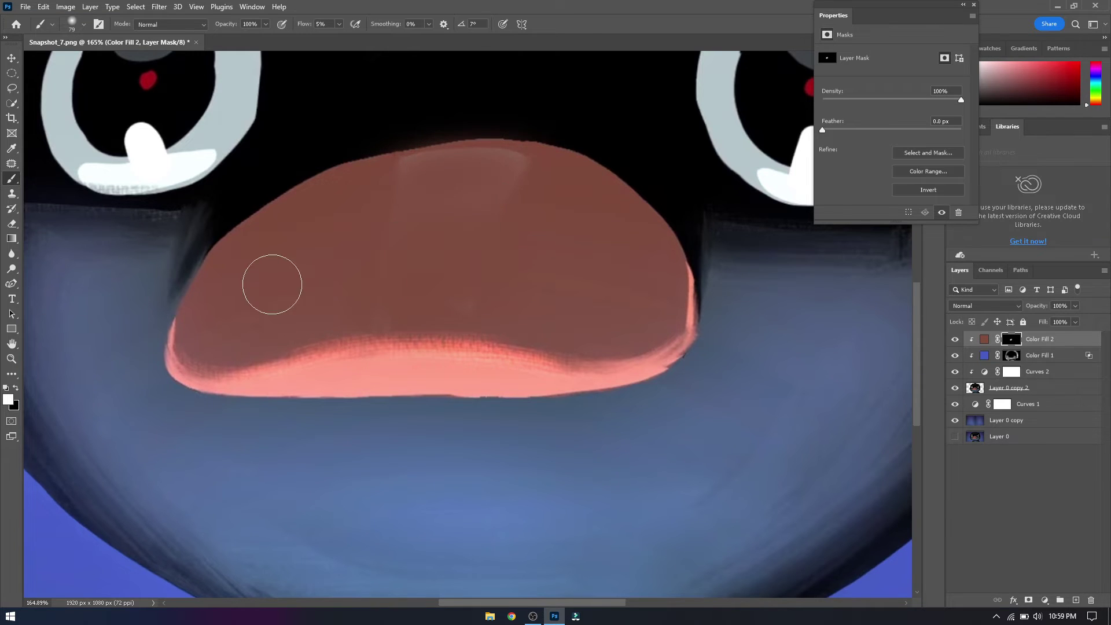
scroll(382, 92, "up", 5)
Paint the brown tone along the beak's top edge, erasing back the overspill
left_click_drag(362, 233, 605, 212)
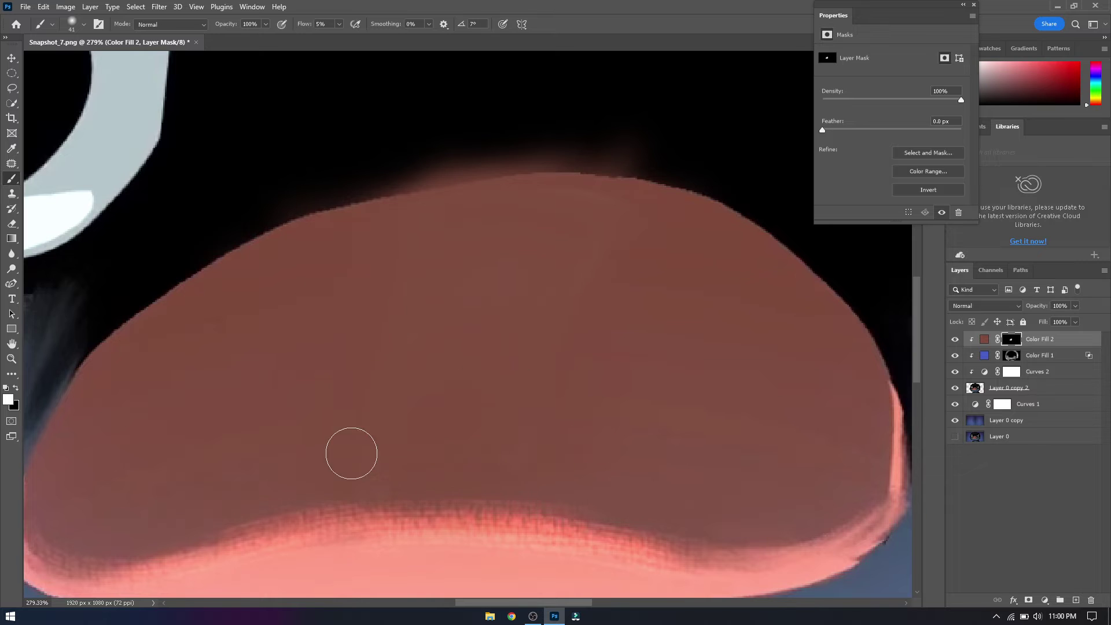
scroll(583, 422, "down", 3)
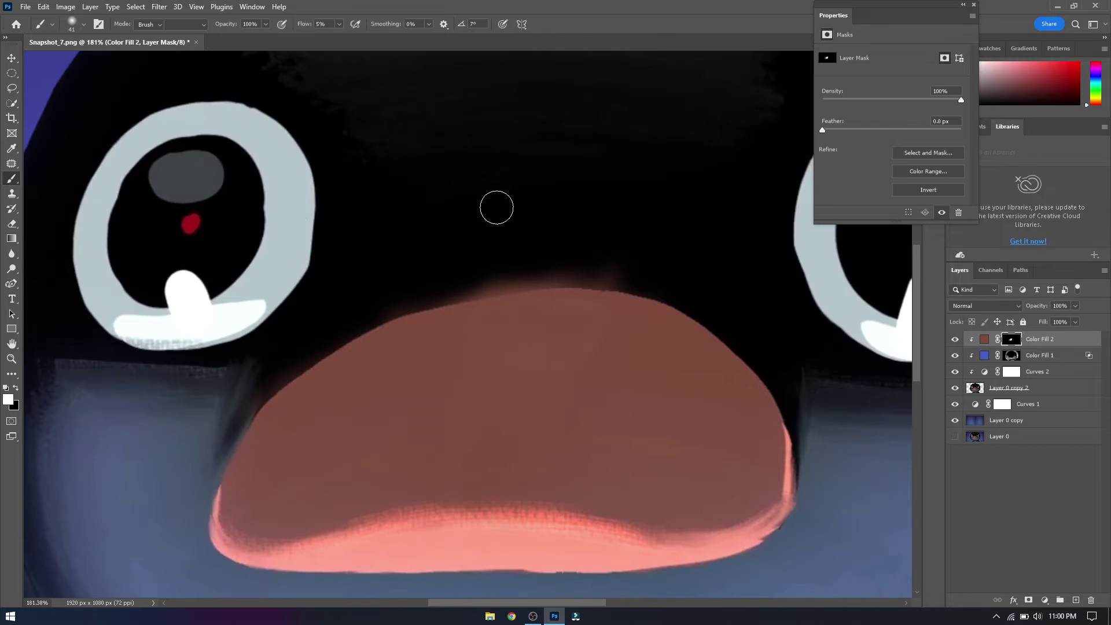
key("e")
left_click_drag(498, 260, 620, 255)
scroll(620, 255, "down", 3)
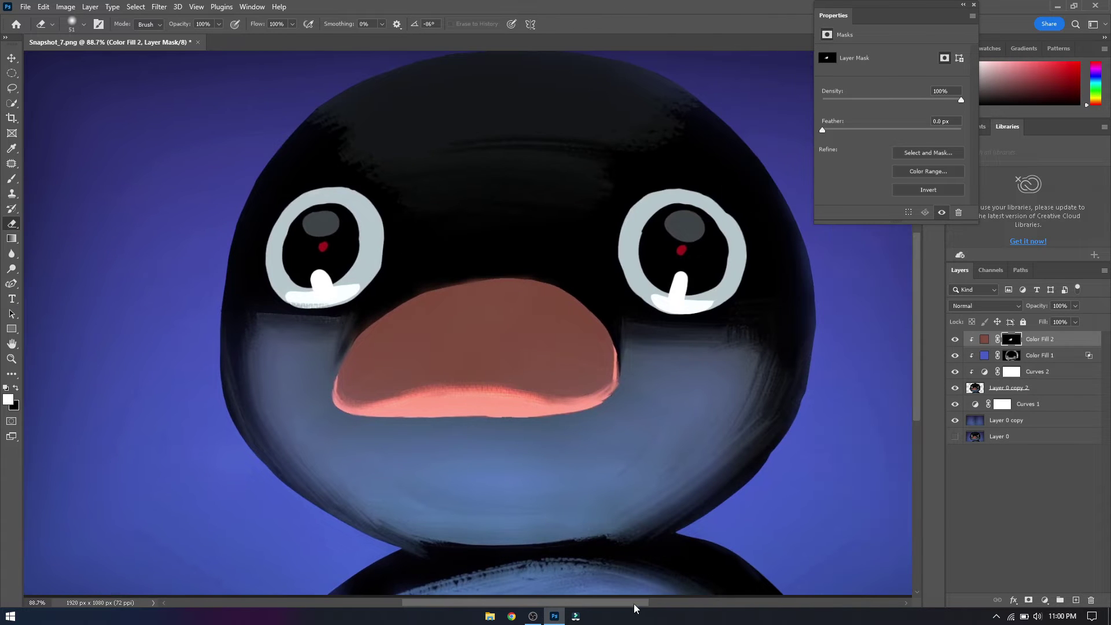
left_click(984, 306)
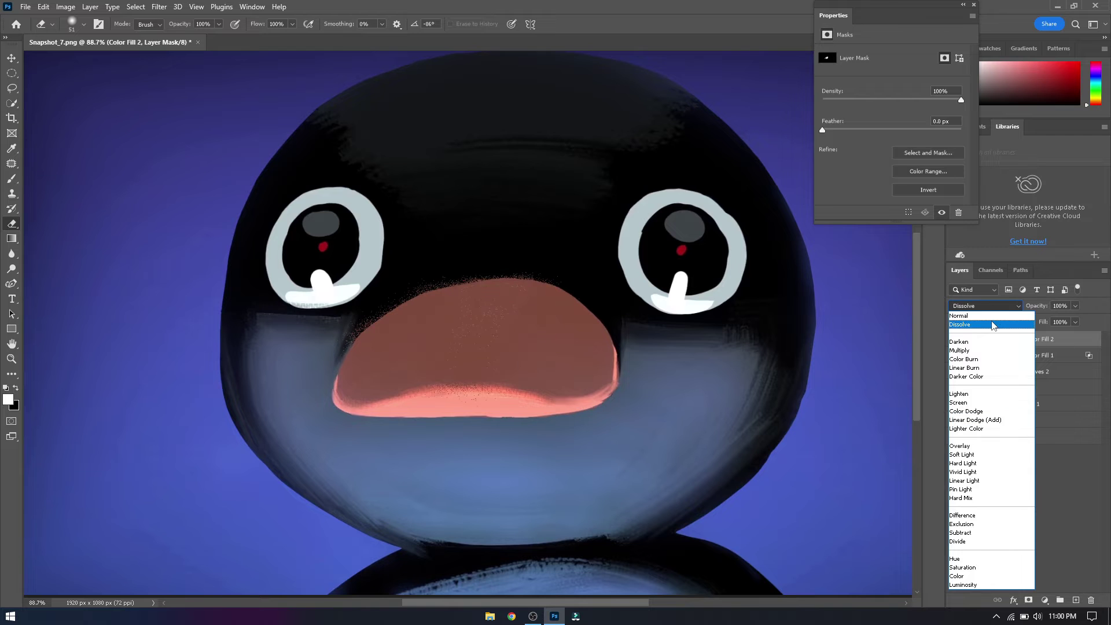
Keep the beak fill at Normal blending and add a brightening Curves layer with inverted mask
left_click(960, 315)
left_click(1045, 600)
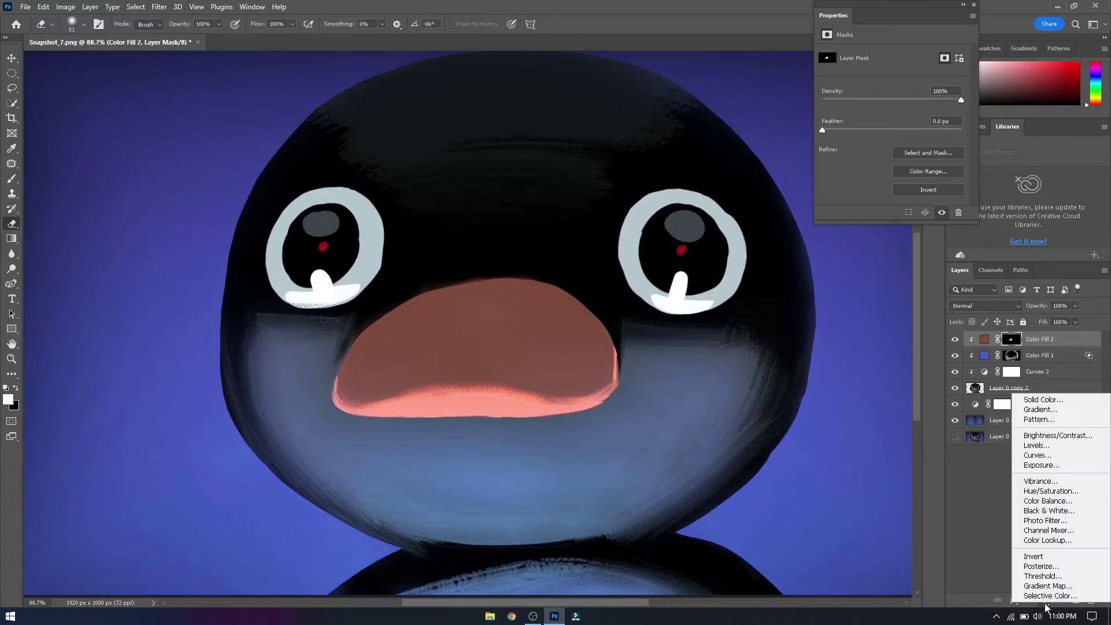
left_click(1036, 463)
left_click_drag(901, 127, 895, 101)
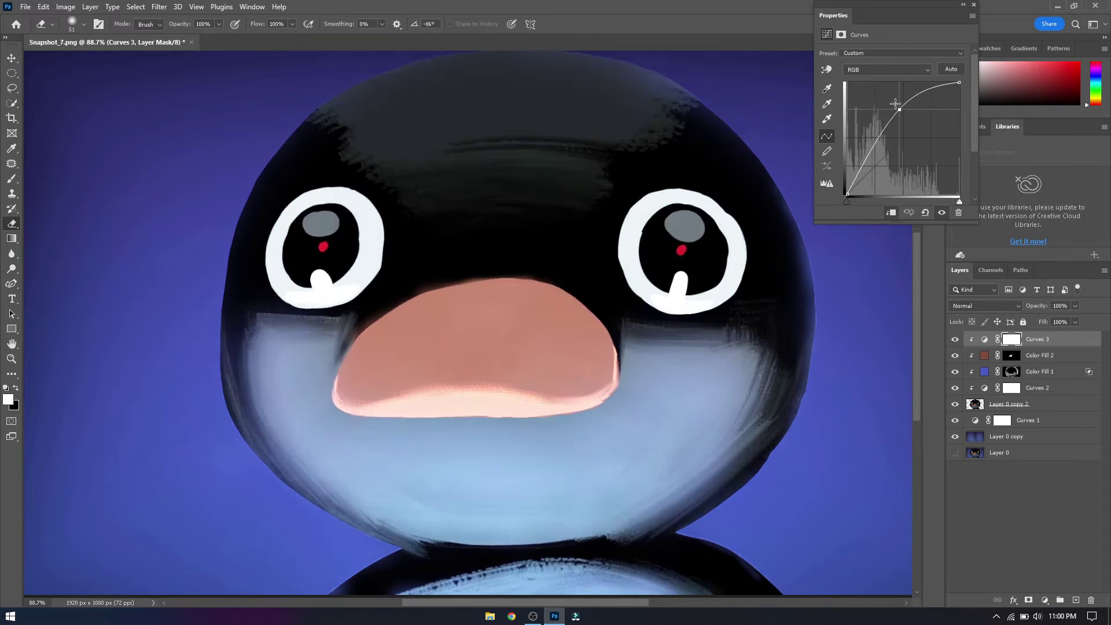
key("ctrl+i")
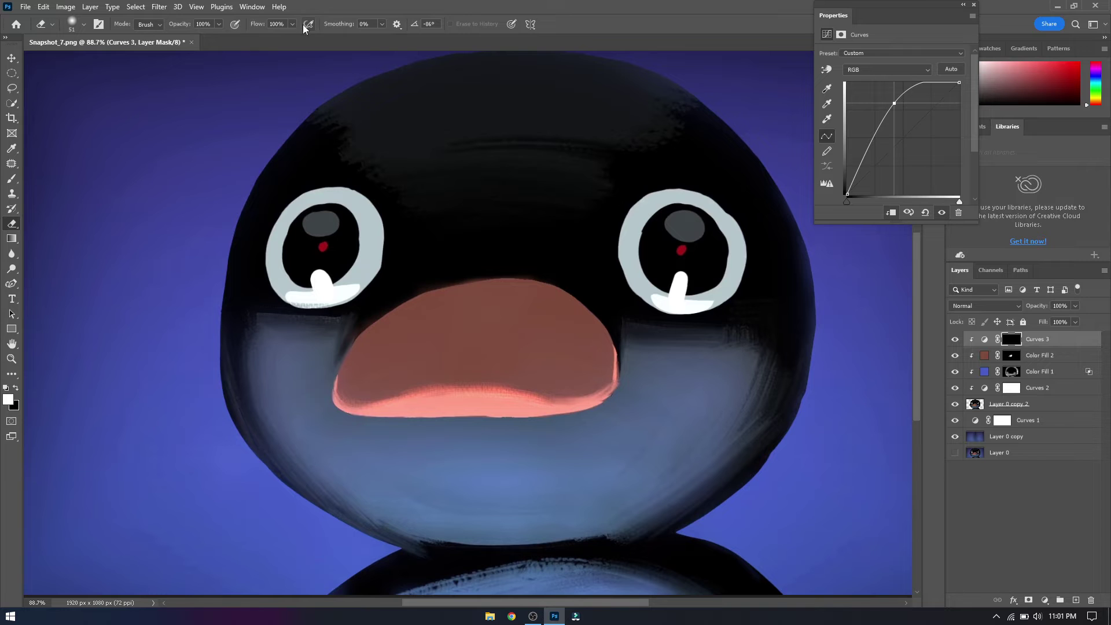
Paint the brightening over the eyes' white rings with a resized soft brush
key("b")
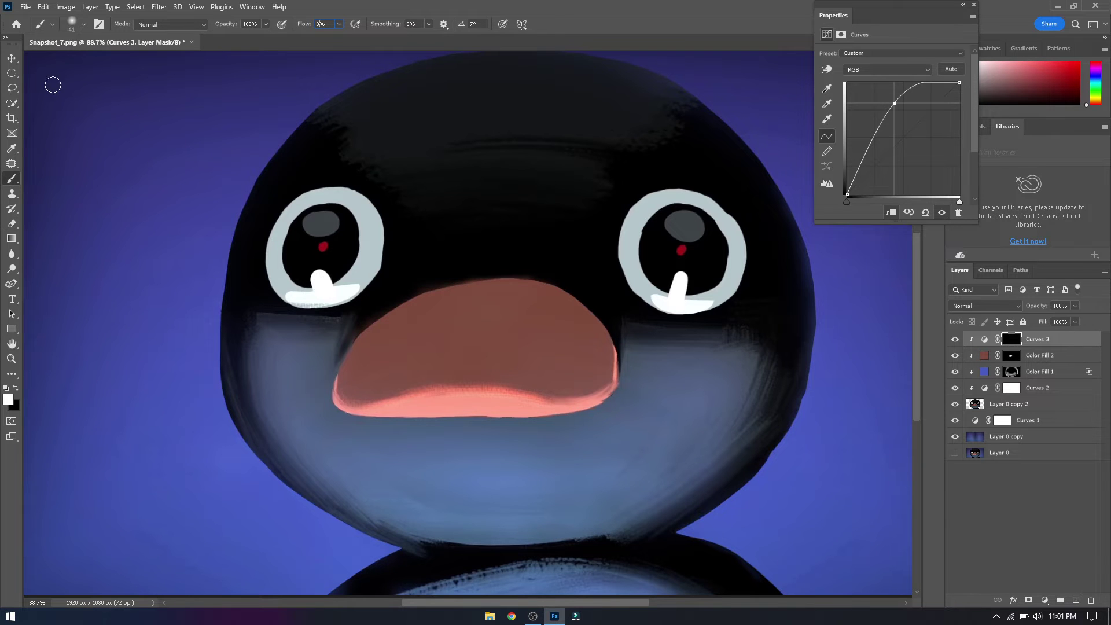
scroll(266, 262, "up", 5)
right_click(376, 347)
key("Escape")
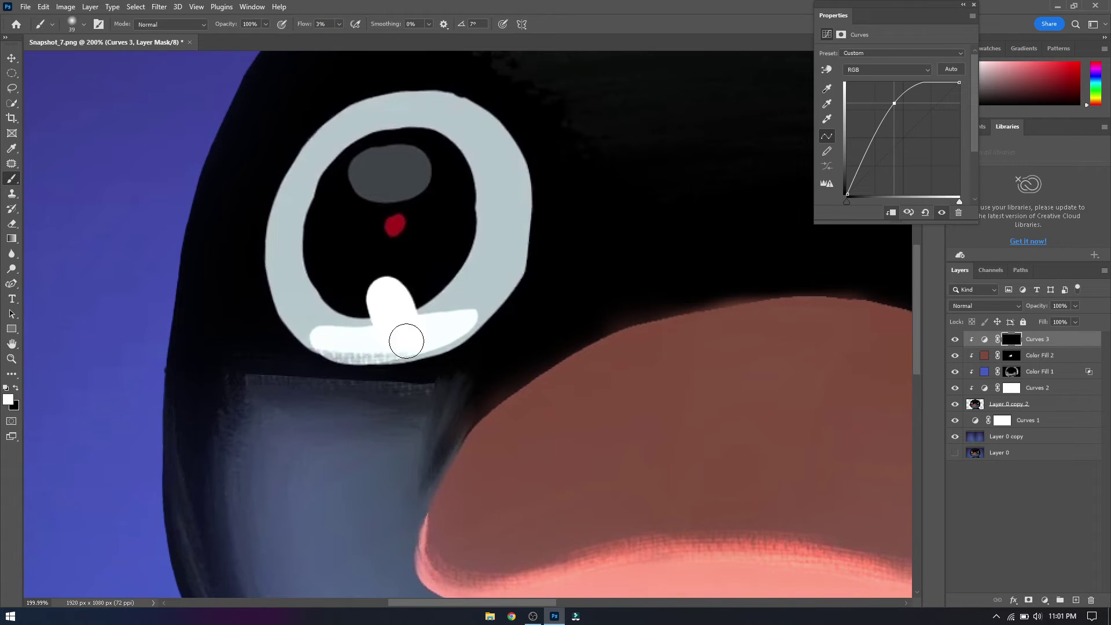
left_click_drag(373, 351, 444, 315)
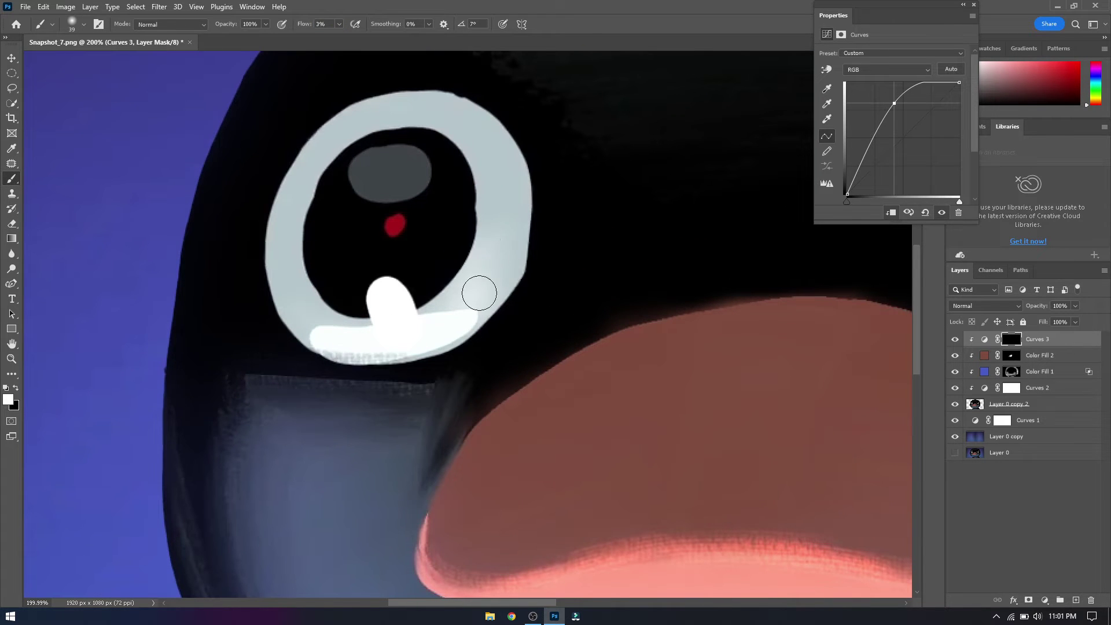
left_click_drag(533, 603, 650, 604)
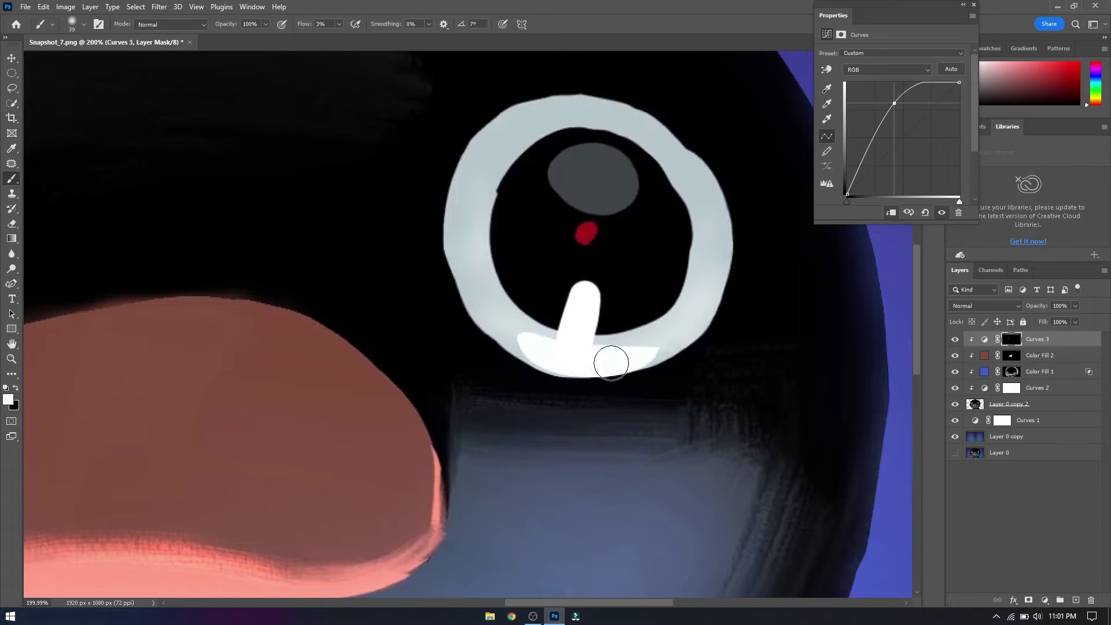
scroll(582, 364, "down", 5)
right_click(583, 372, "alt")
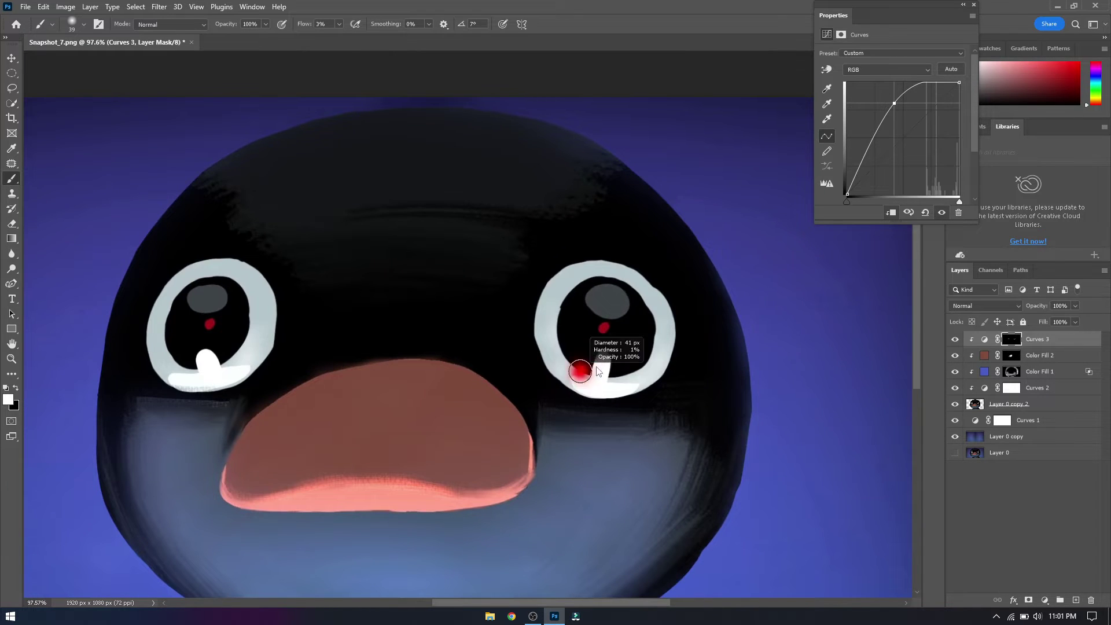
right_click(637, 389, "alt")
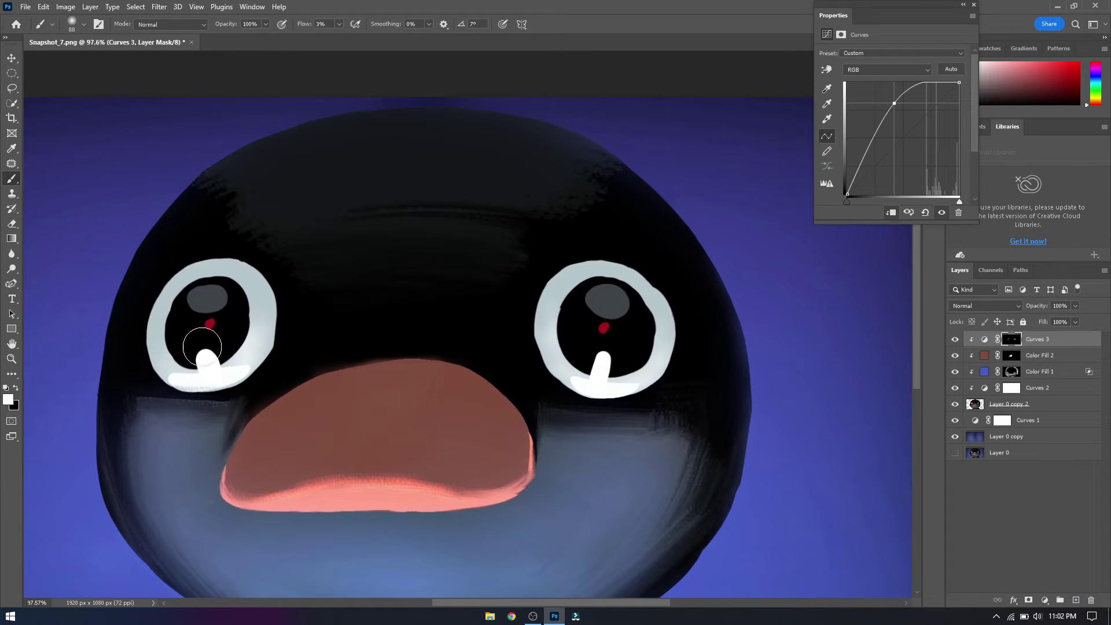
double_click(1076, 355)
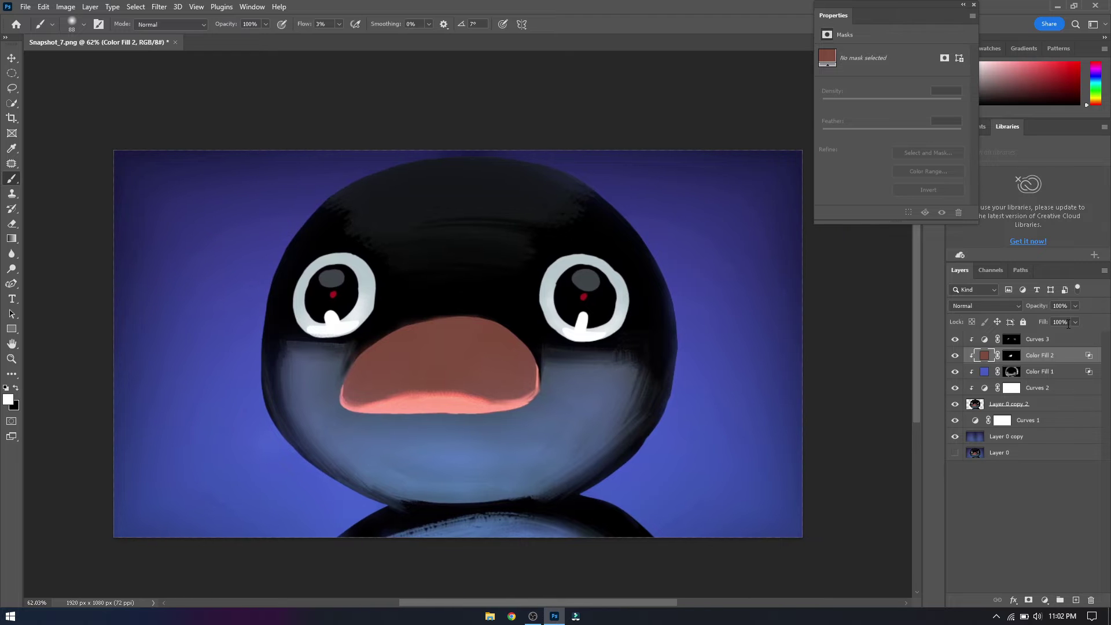
Add a Gradient Fill layer whose left stop is blue, sampled from the background
left_click(1045, 600)
left_click(1041, 387)
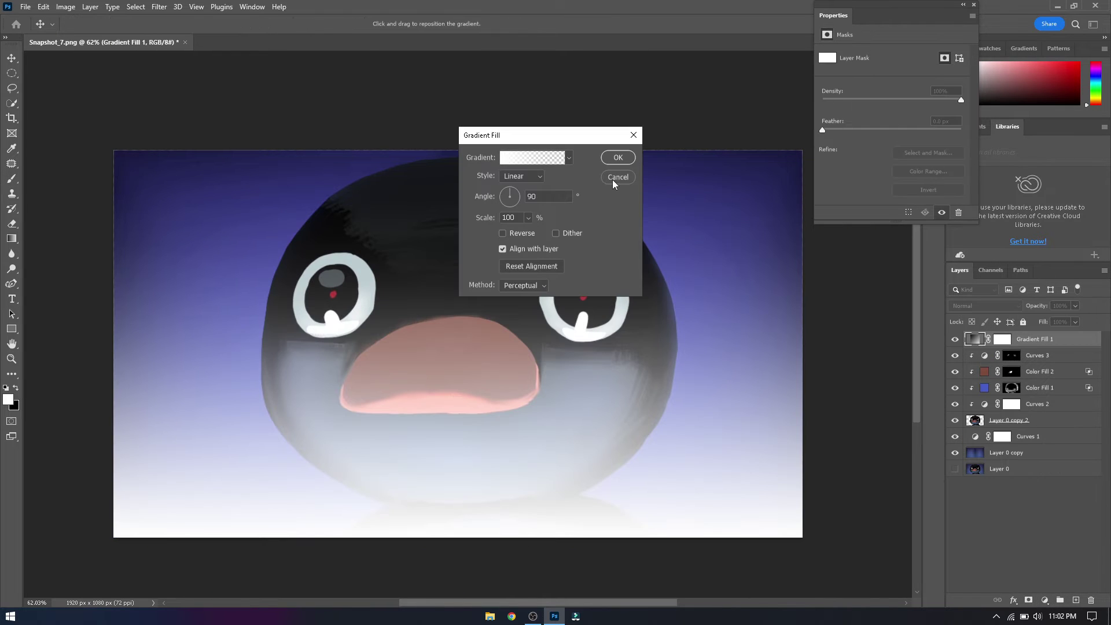
left_click(554, 162)
double_click(785, 270)
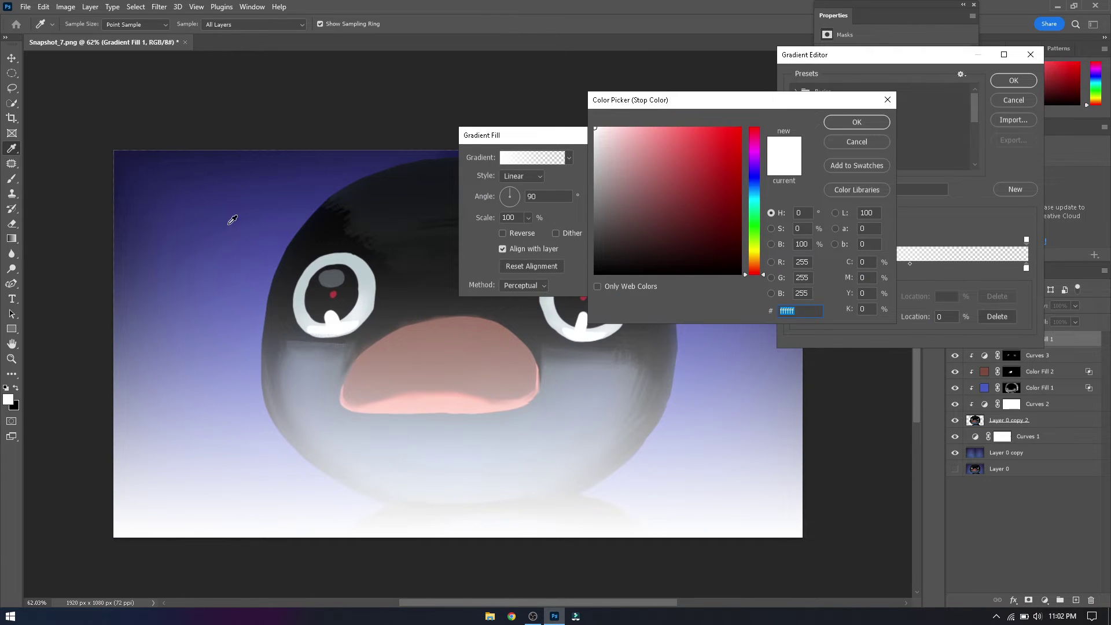
left_click(856, 122)
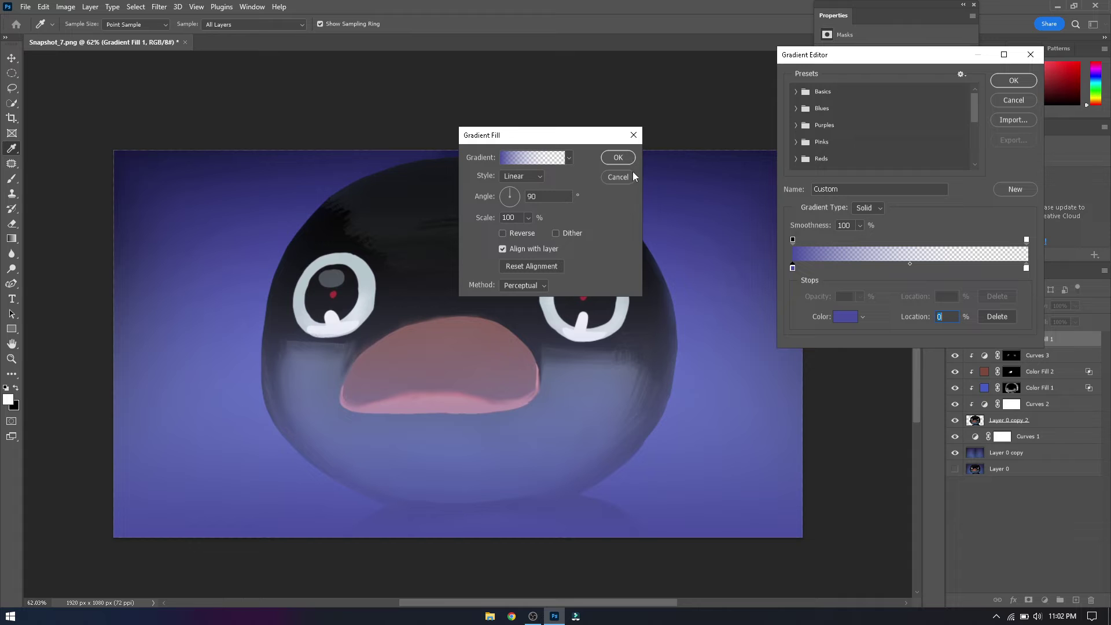
left_click(1013, 87)
key("Return")
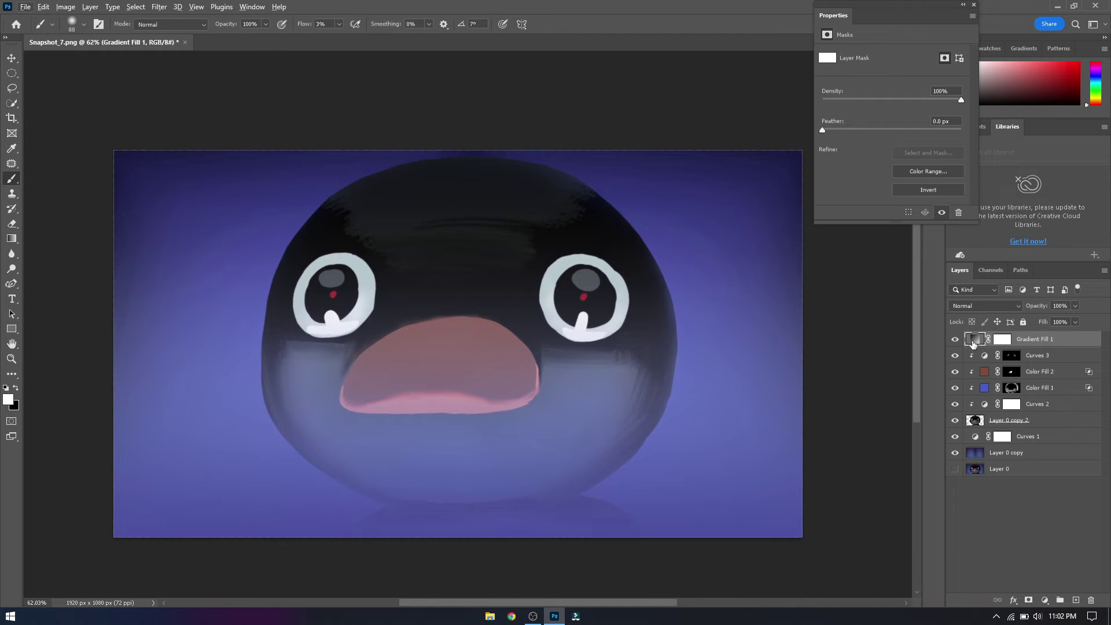
Shift the gradient's blue stop further to the right
double_click(973, 342)
left_click(541, 161)
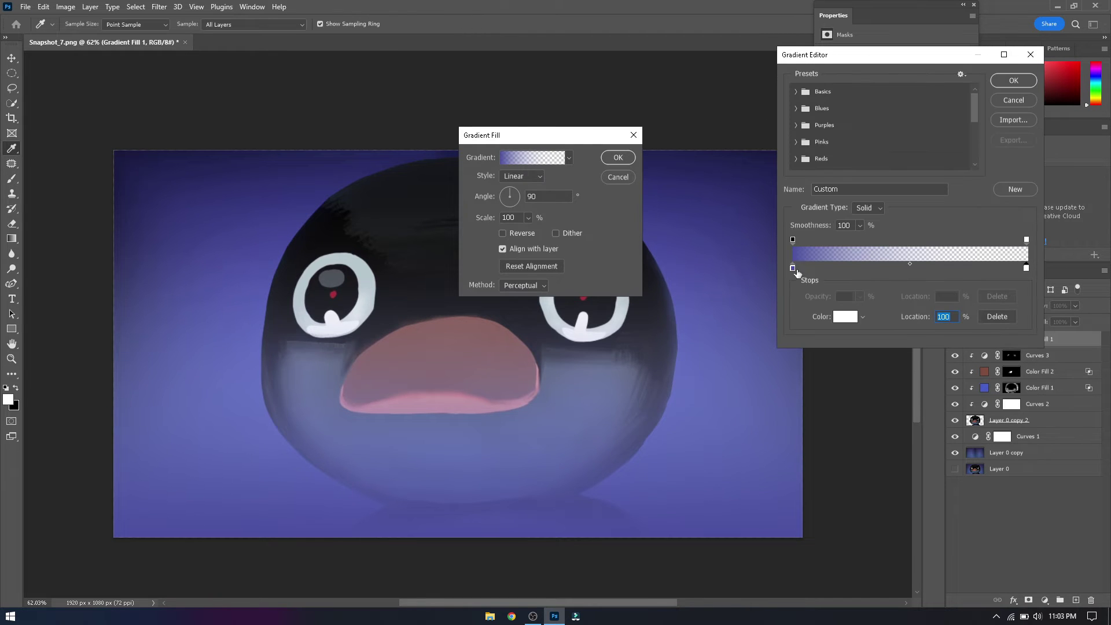
left_click_drag(796, 270, 822, 268)
left_click(1013, 81)
left_click(618, 158)
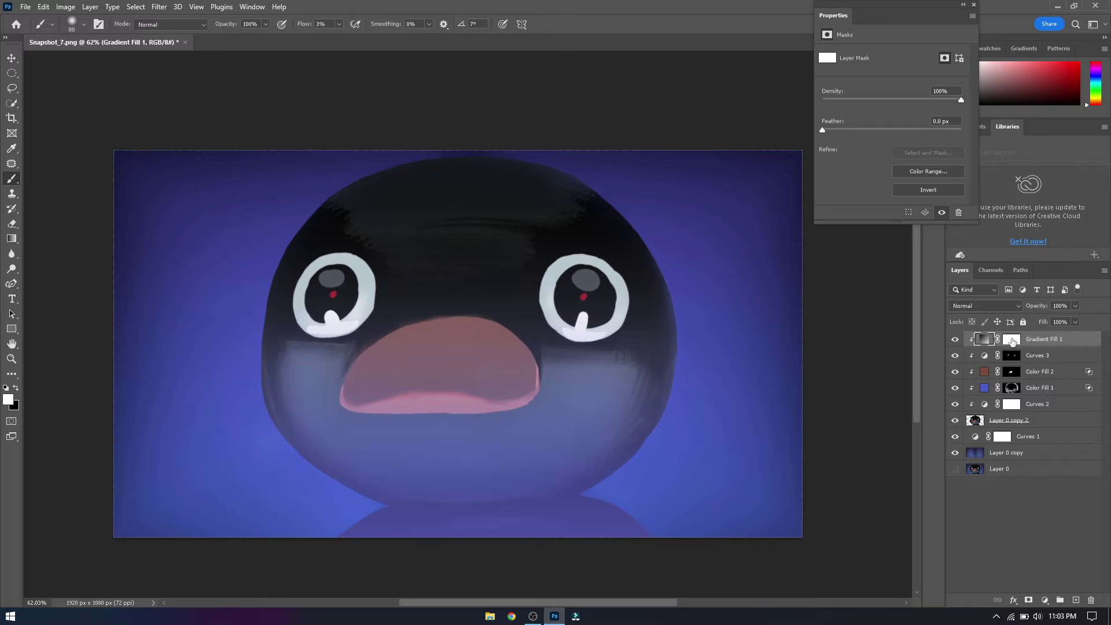
Set the gradient layer to 42% opacity and 30% fill, with a split Underlying Layer Blend If slider
left_click_drag(1075, 306, 1047, 323)
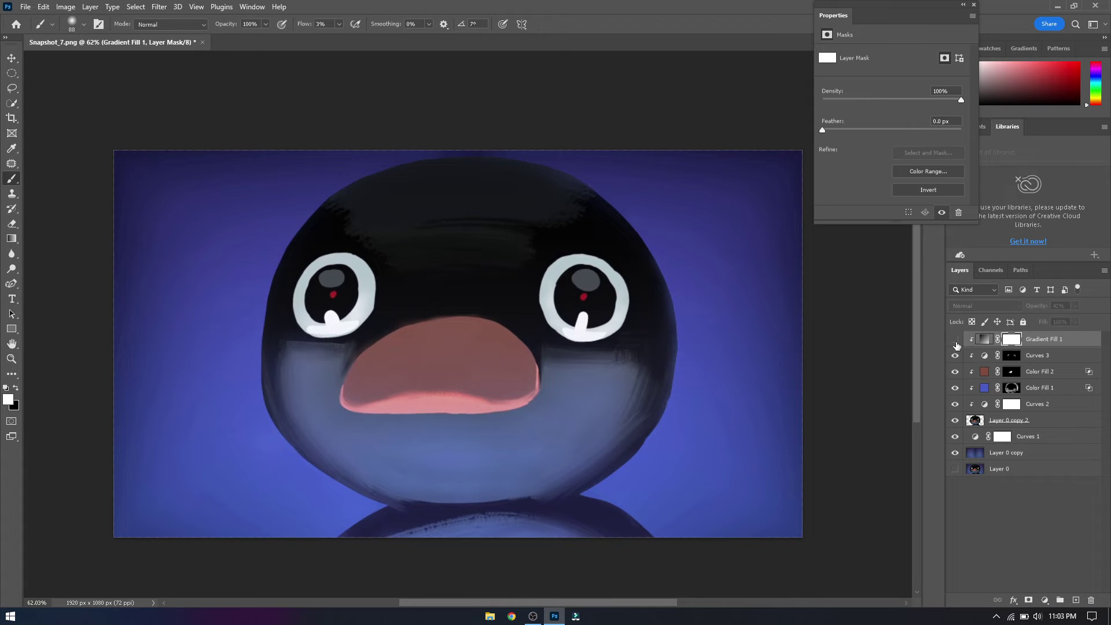
double_click(1071, 339)
left_click_drag(745, 318, 783, 318)
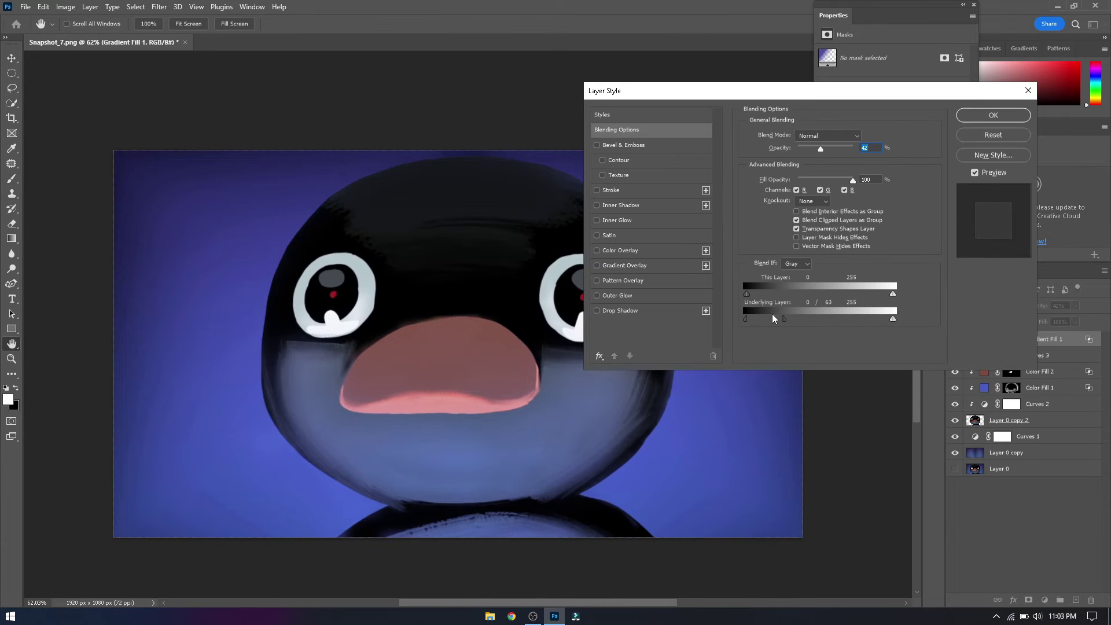
left_click(993, 115)
left_click_drag(1075, 322, 935, 345)
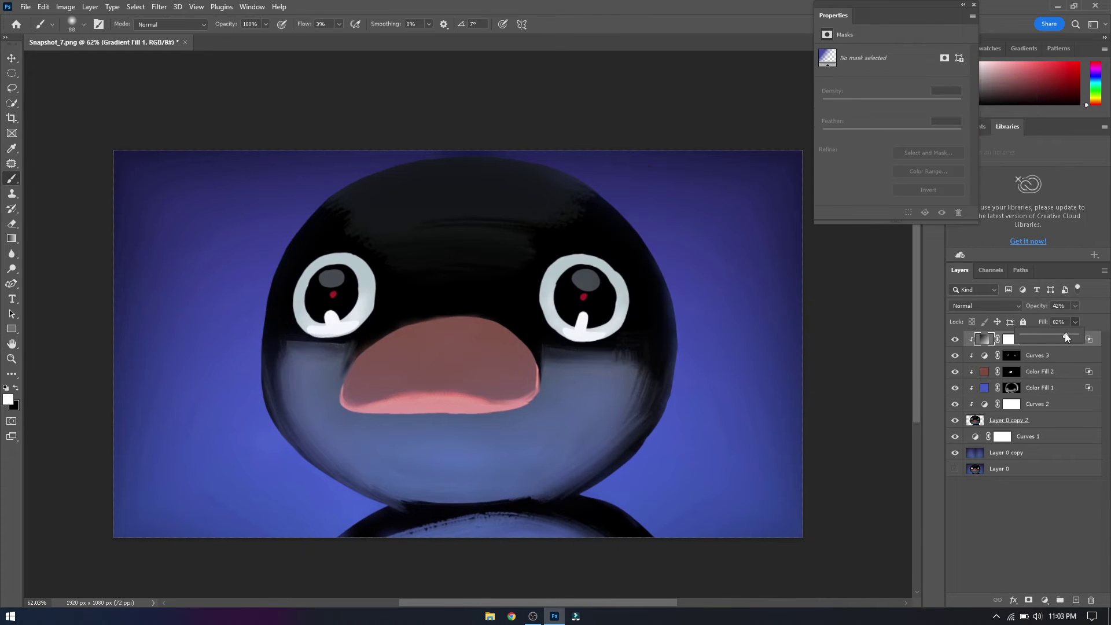
Add a black Solid Color fill clipped to the layer below, hidden by an inverted mask
left_click(1044, 600)
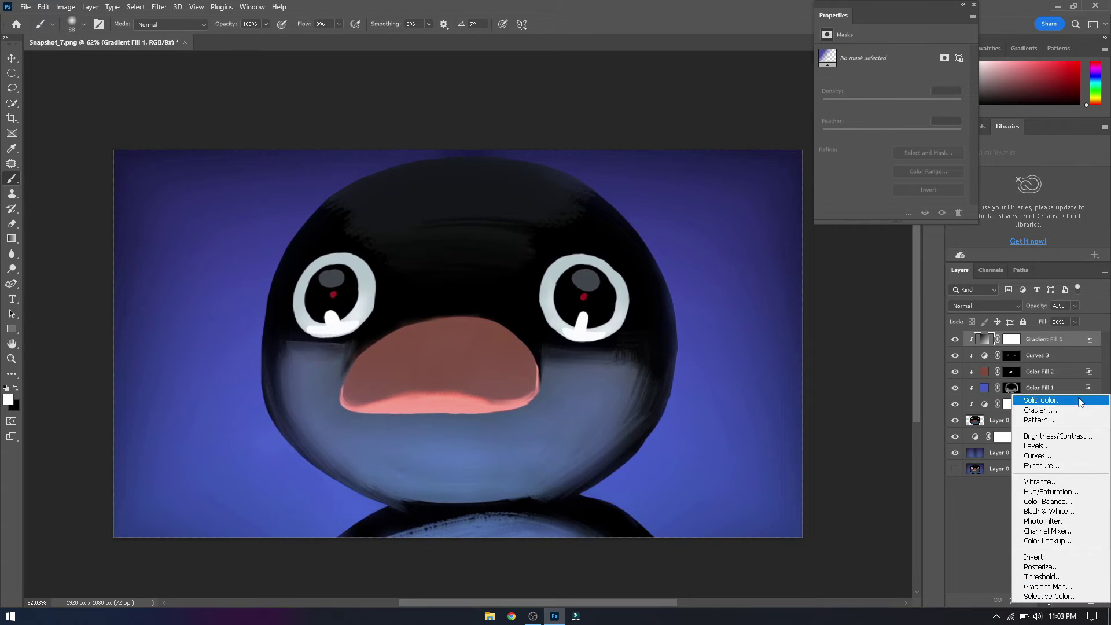
left_click(1036, 399)
key("Return")
key("ctrl+alt+g")
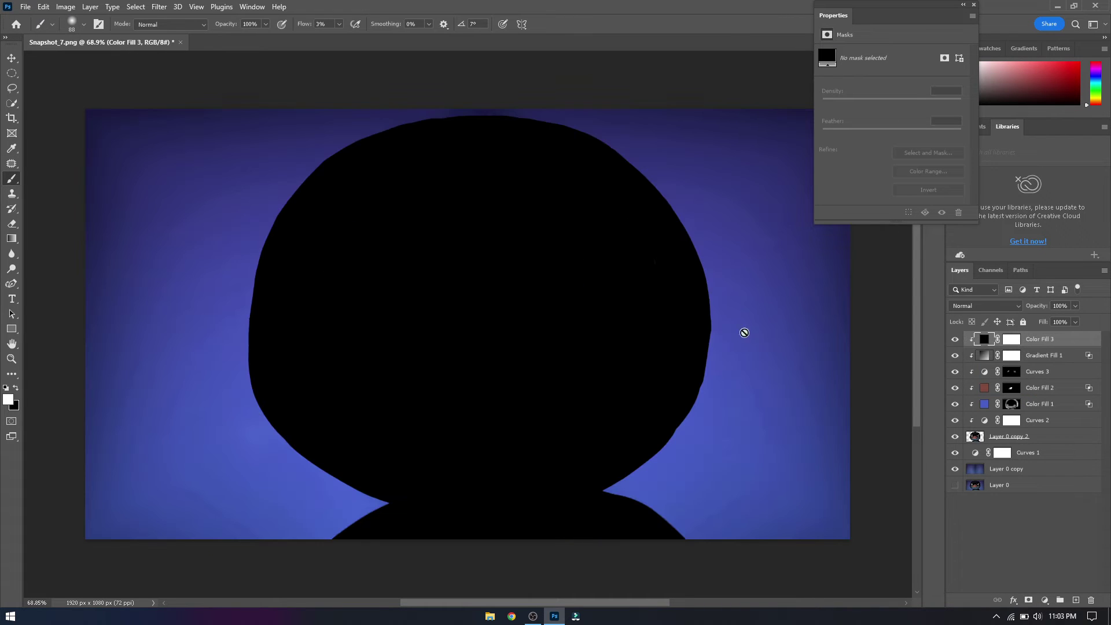
left_click(1012, 339)
key("ctrl+i")
Paint the black fill's mask with a smaller brush to darken the band beneath the left eye ring
scroll(290, 408, "up", 5)
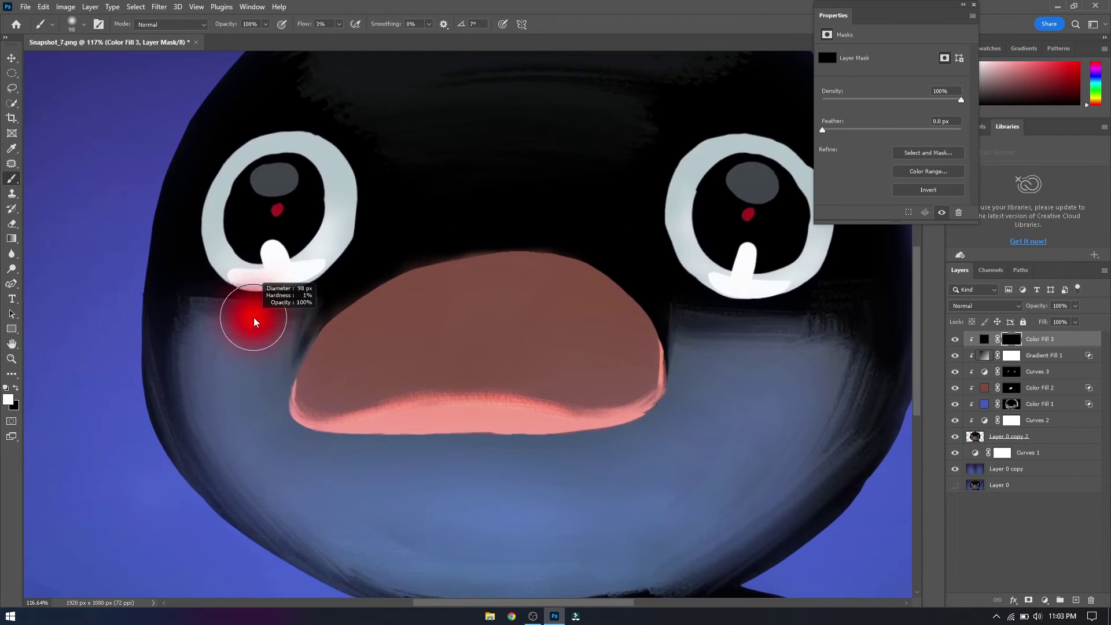
left_click_drag(290, 408, 316, 385)
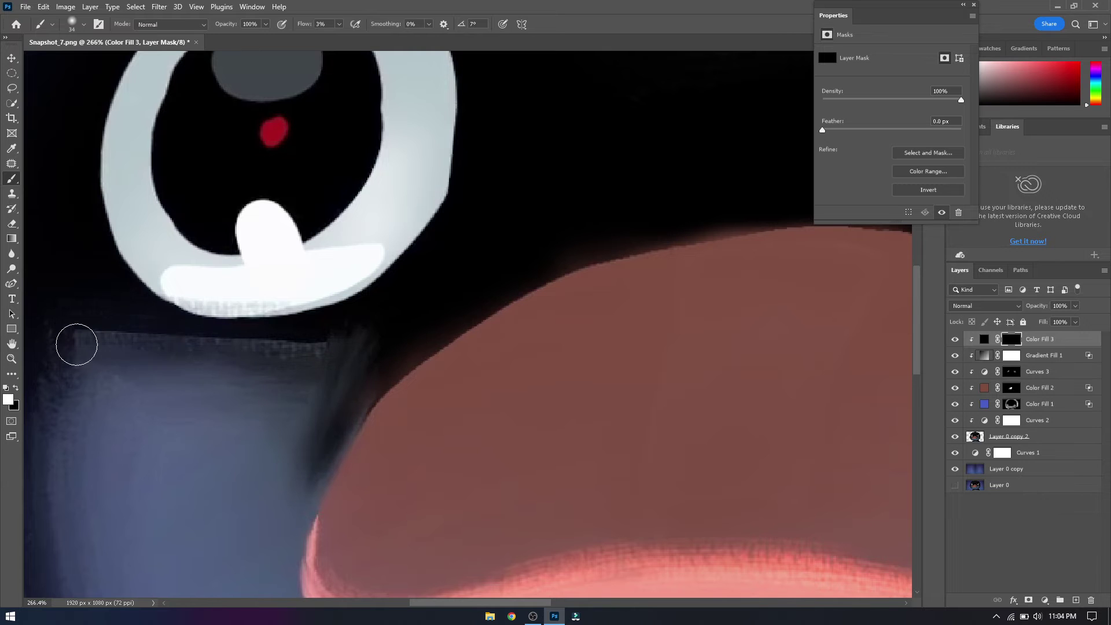
left_click_drag(224, 397, 112, 374)
scroll(112, 293, "down", 3)
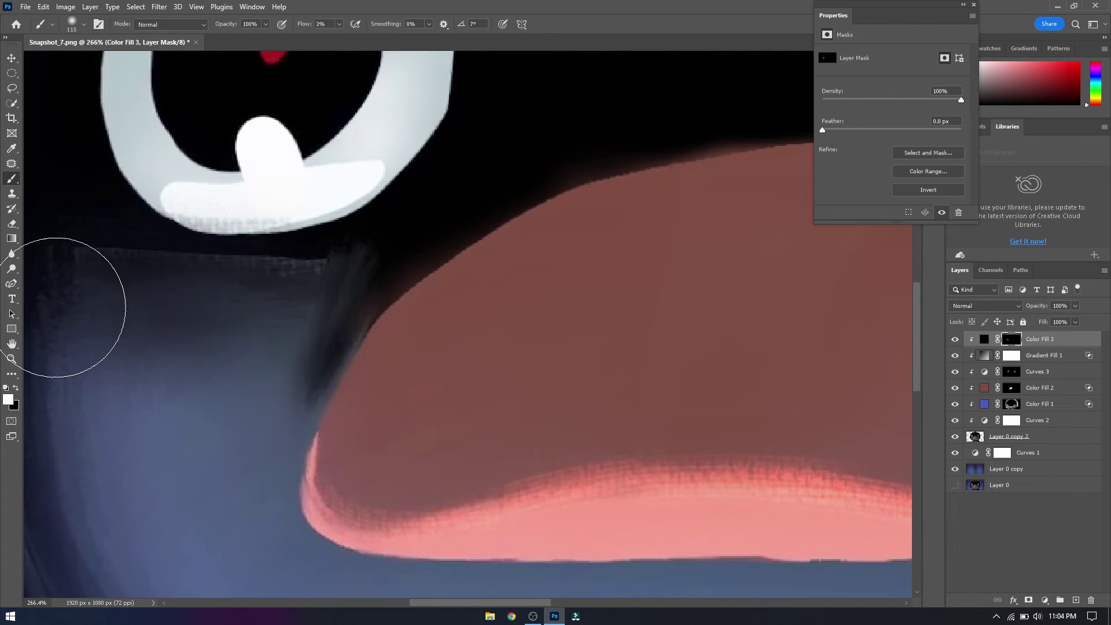
left_click_drag(69, 322, 334, 299)
left_click_drag(318, 359, 266, 442)
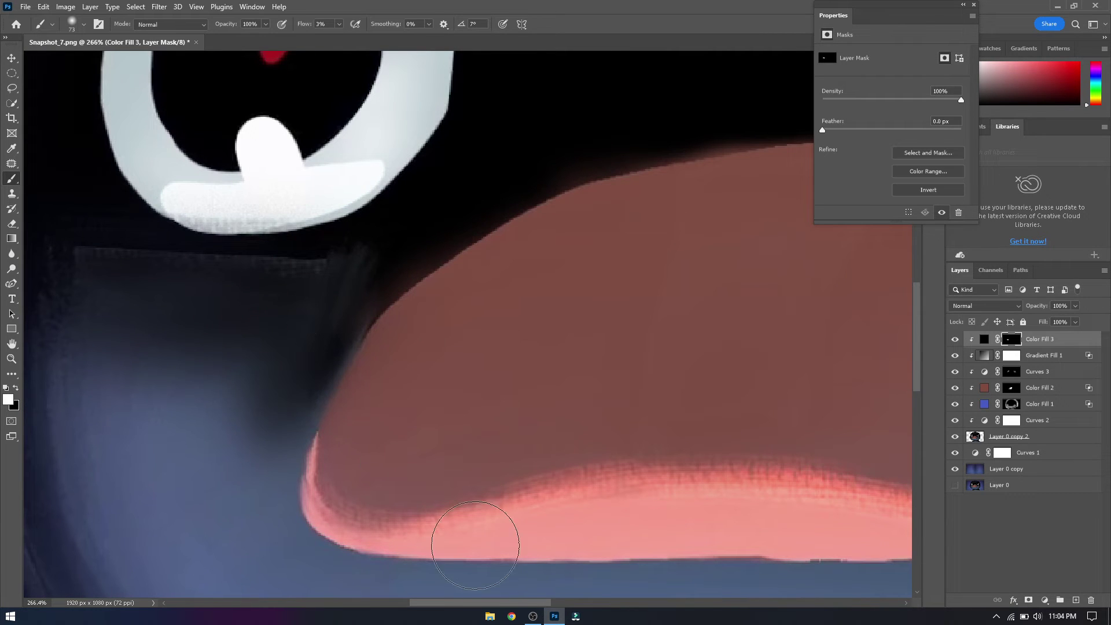
left_click_drag(440, 603, 466, 603)
scroll(687, 360, "right", 5)
scroll(638, 404, "right", 5)
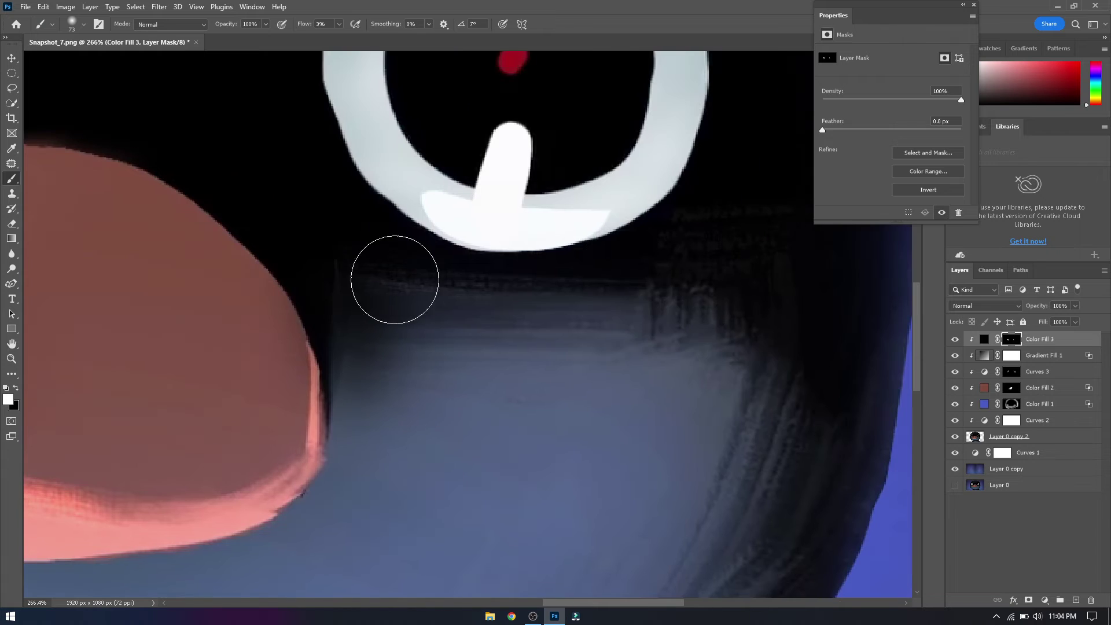
left_click_drag(445, 320, 344, 330)
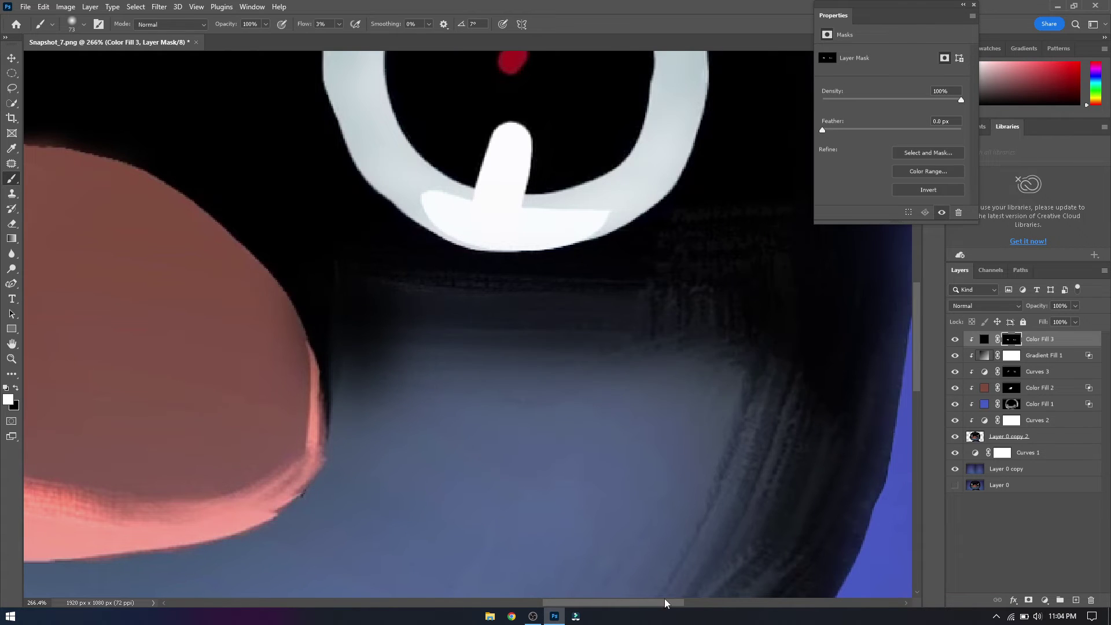
Shrink the brush, pan around the image, and open the black fill's blending options
left_click_drag(666, 603, 527, 603)
key("bracketleft")
key("bracketleft")
key("bracketleft")
key("bracketleft")
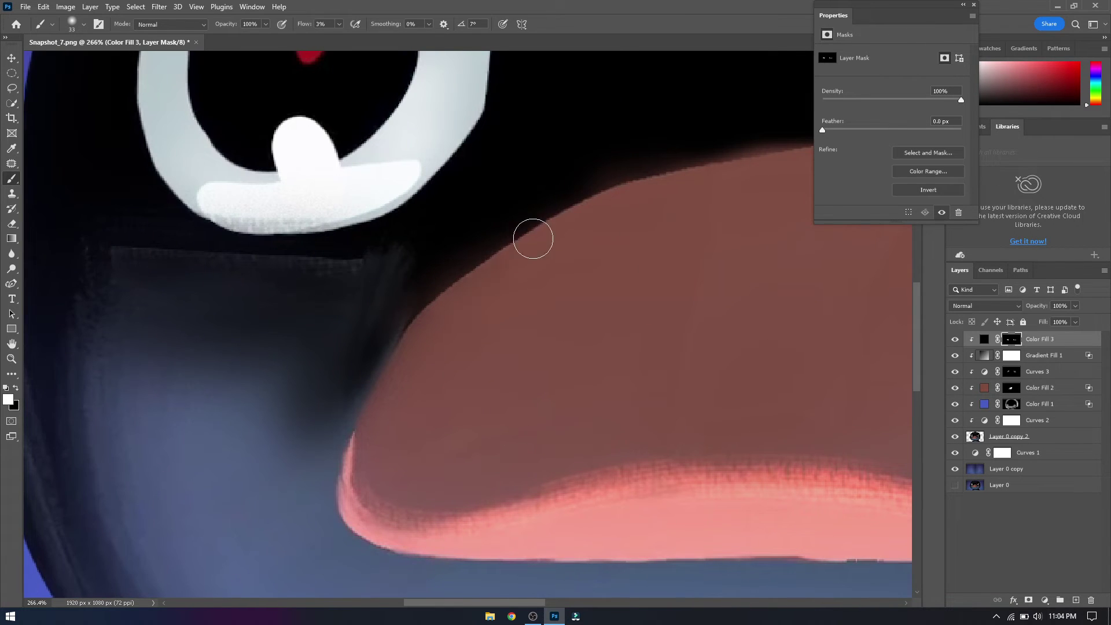
scroll(346, 215, "right", 5)
scroll(555, 150, "right", 5)
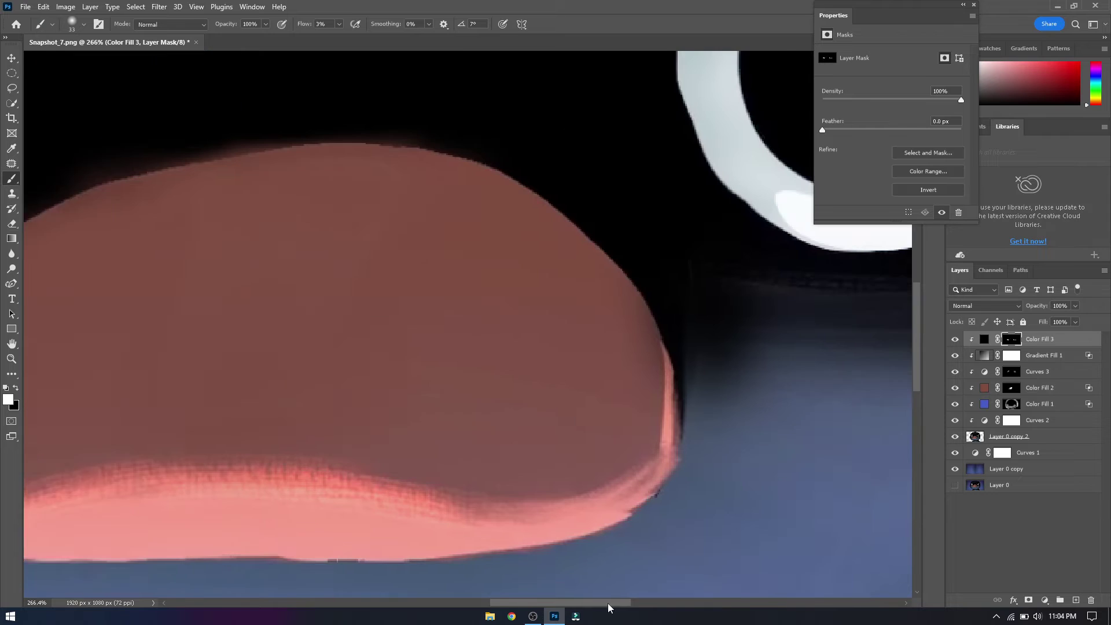
scroll(391, 158, "right", 2)
scroll(545, 300, "down", 4)
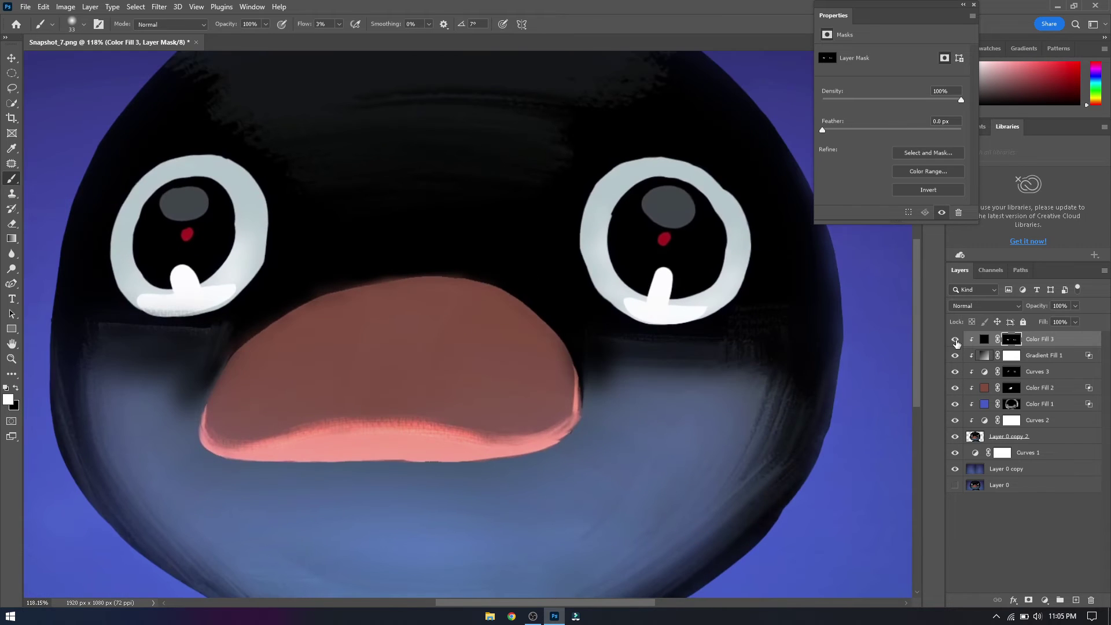
scroll(618, 429, "down", 1)
scroll(635, 606, "left", 2)
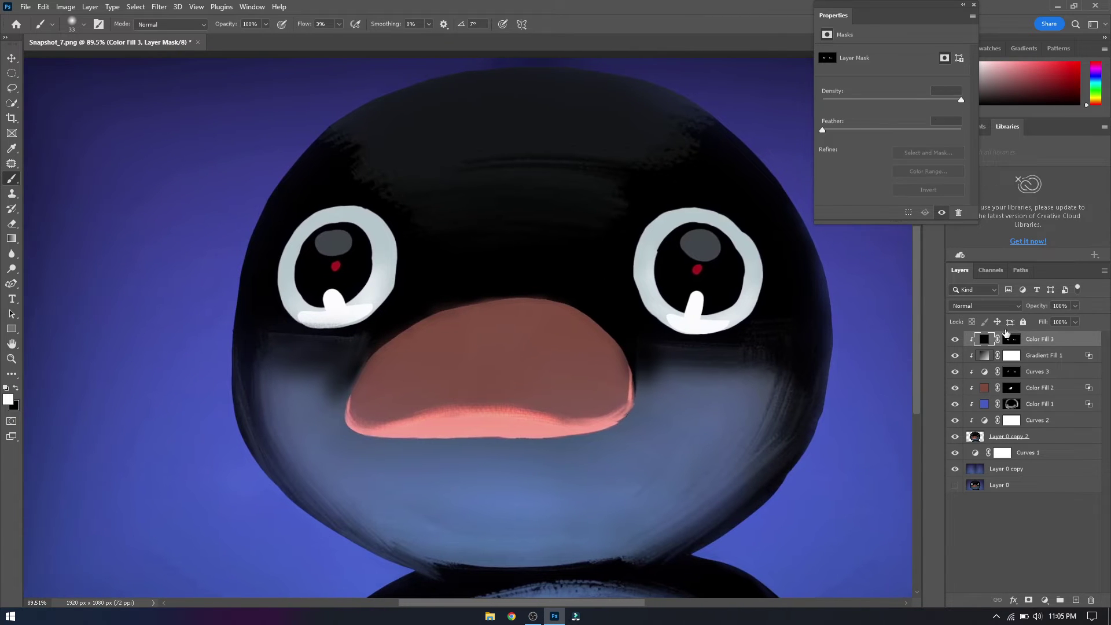
double_click(1056, 335)
Close the blending options, dismiss the rasterize fill warning, and toggle Layer 0's visibility
left_click(993, 115)
scroll(730, 232, "down", 1)
key("b")
left_click(557, 204)
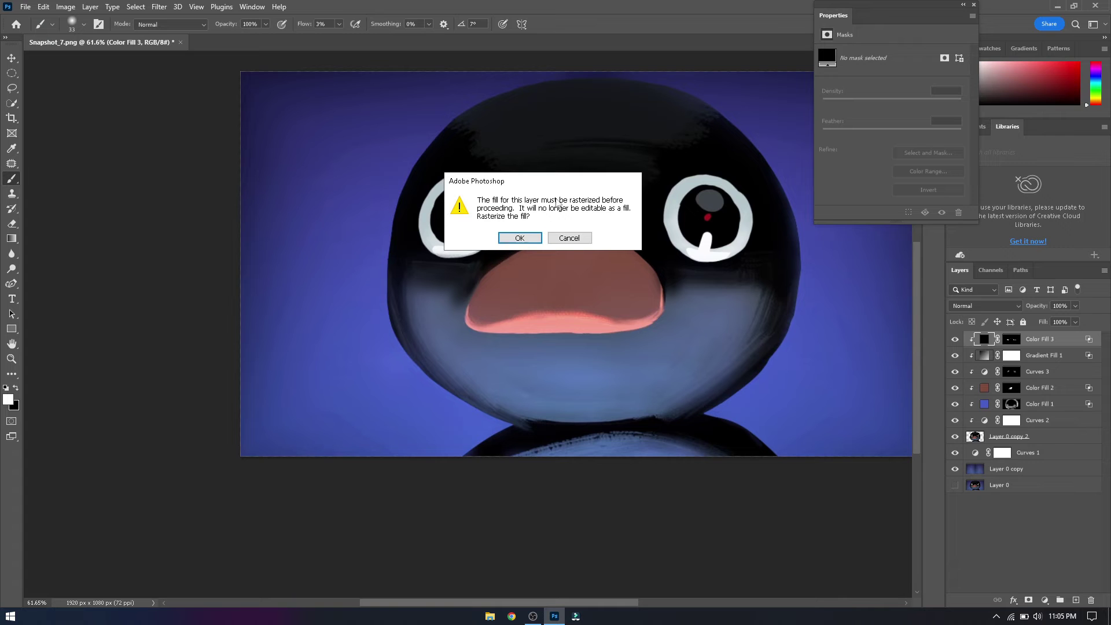
scroll(729, 467, "right", 3)
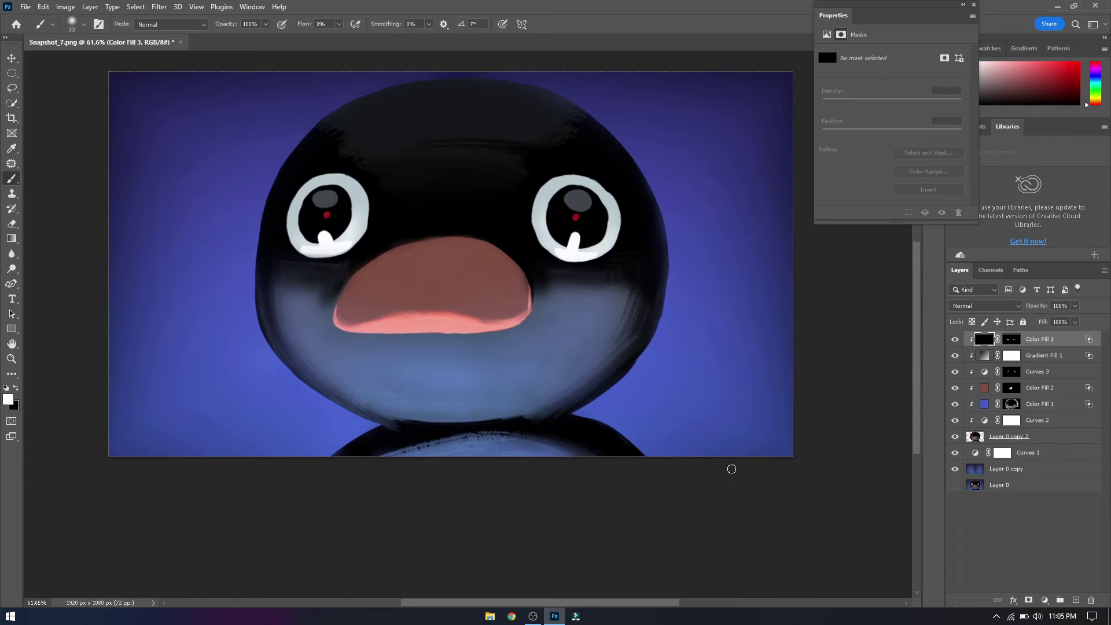
scroll(729, 467, "up", 1)
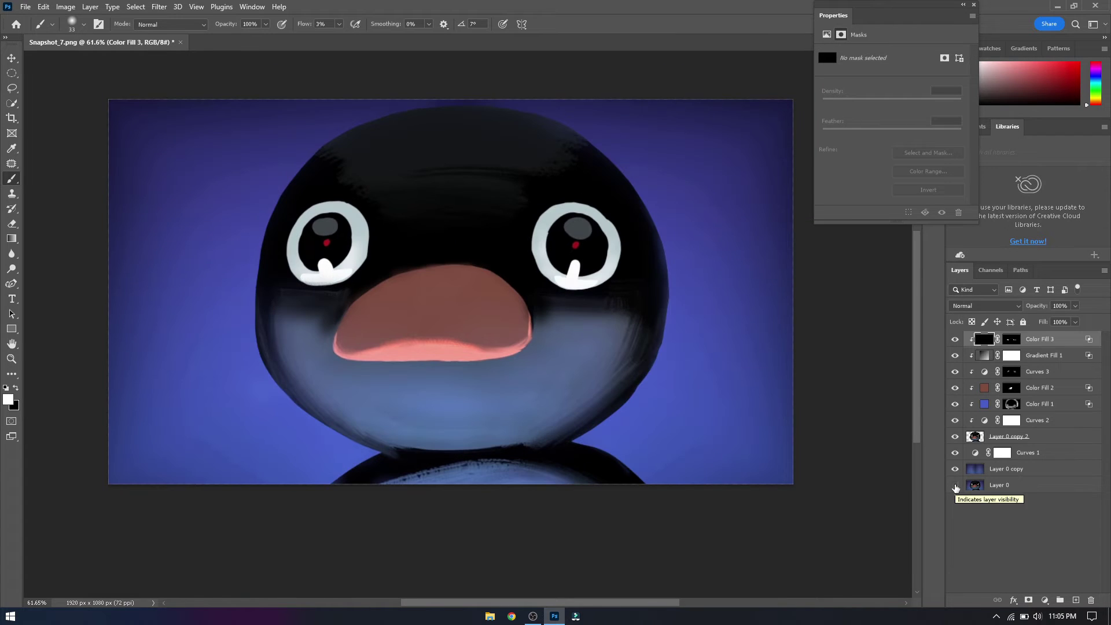
left_click(955, 486)
Open the new fill/adjustment layer list and close it without adding anything
scroll(329, 480, "up", 3)
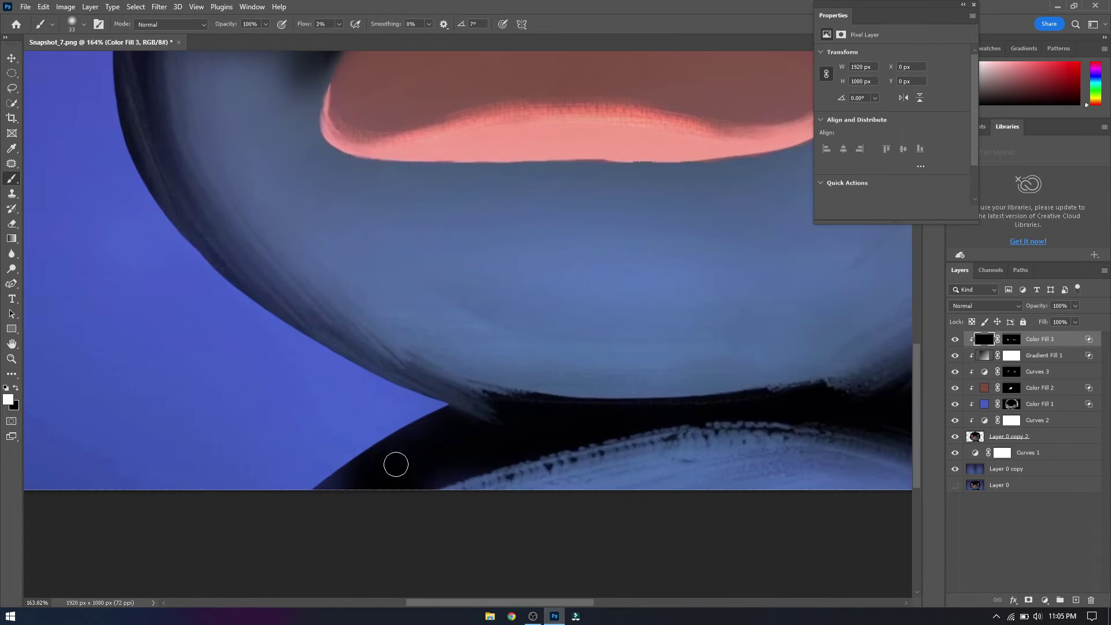
scroll(554, 433, "right", 5)
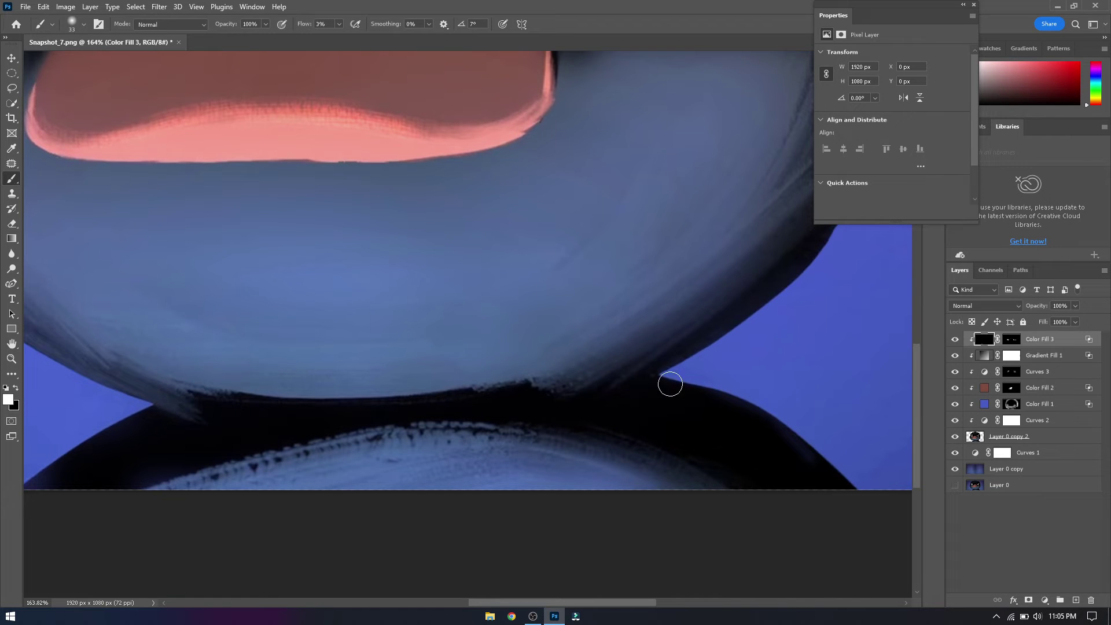
scroll(608, 446, "down", 3)
scroll(607, 446, "up", 2)
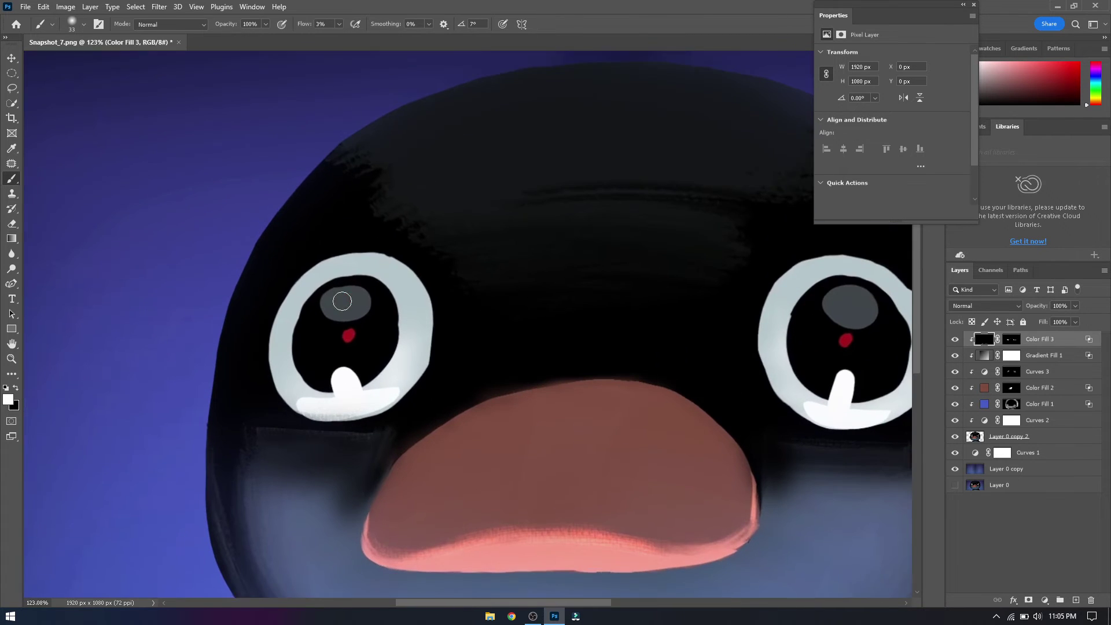
left_click(1045, 600)
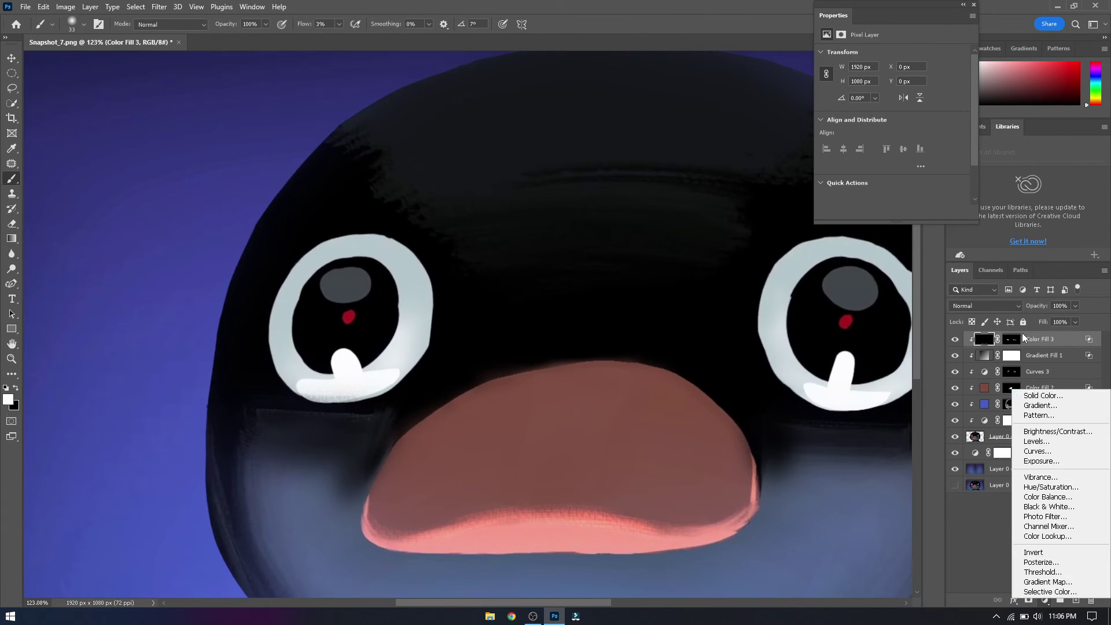
left_click(276, 337)
Select Color Fill 1's layer mask, enlarge the brush slightly, and open the adjustment layer list
scroll(633, 438, "right", 4)
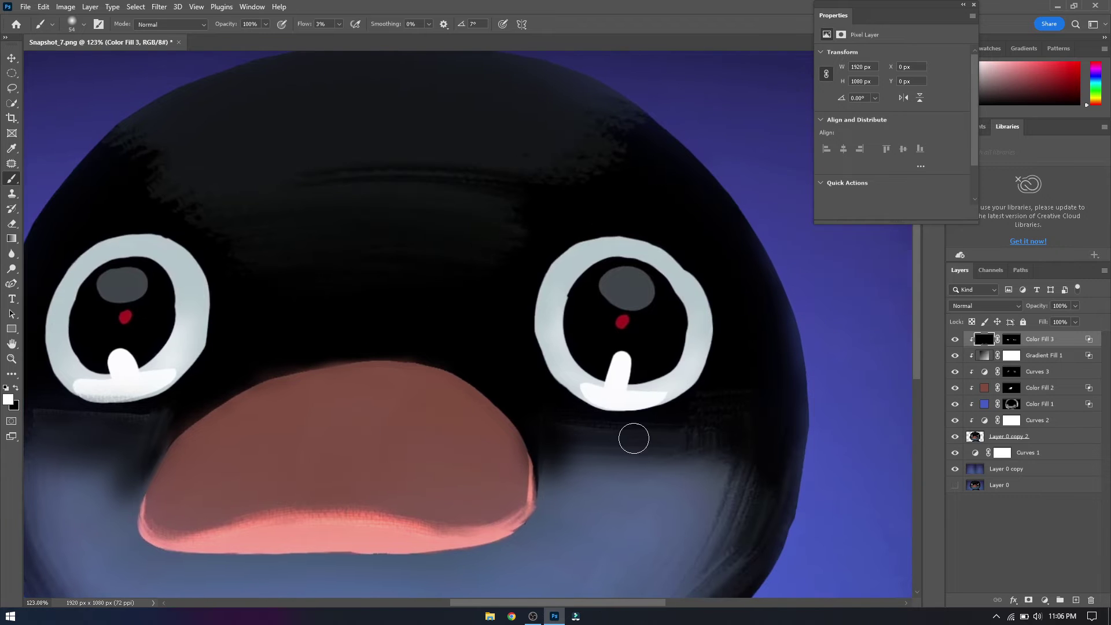
scroll(633, 591, "down", 1)
left_click(1012, 403)
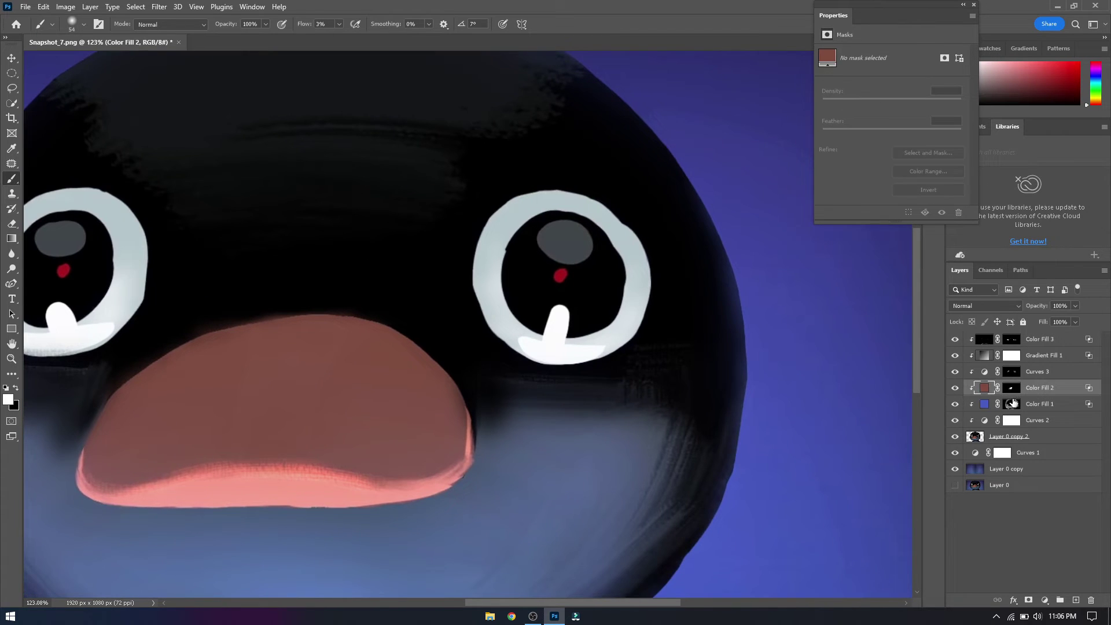
scroll(582, 594, "left", 6)
scroll(526, 516, "up", 2)
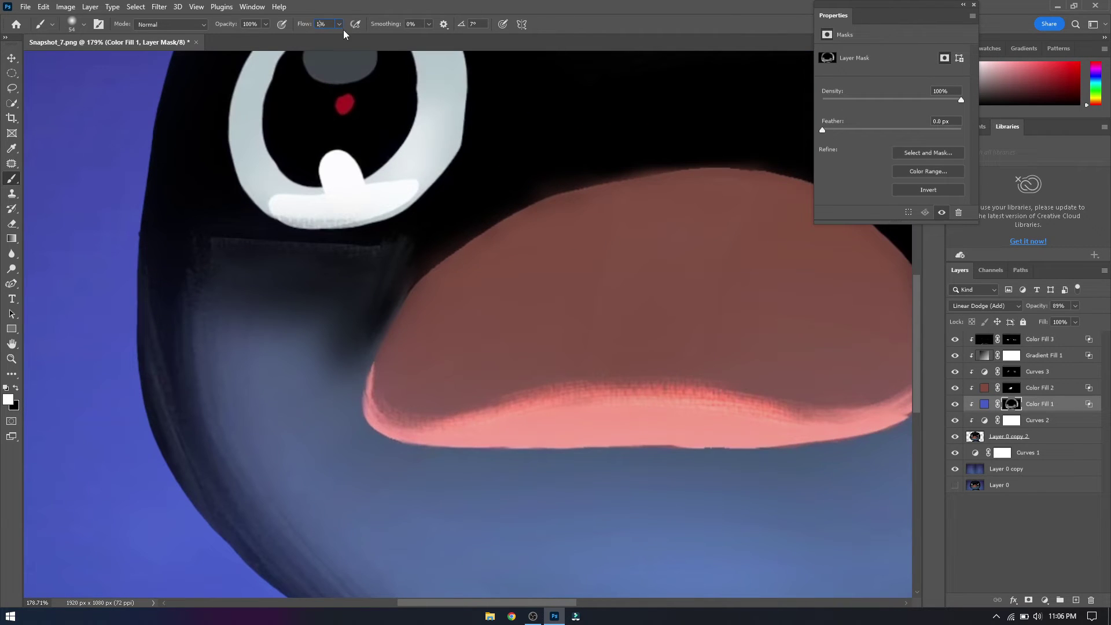
left_click_drag(508, 426, 536, 416)
scroll(557, 604, "right", 3)
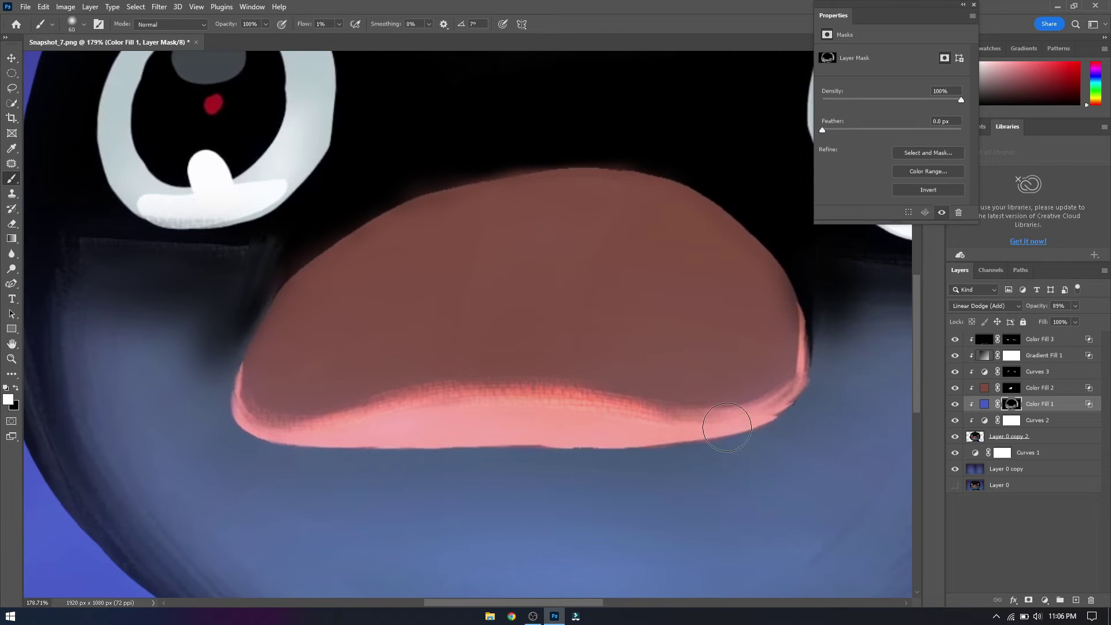
scroll(664, 418, "down", 2)
left_click(1044, 600)
Add a clipped Curves layer with the black point pulled in and its mask inverted
left_click(1036, 454)
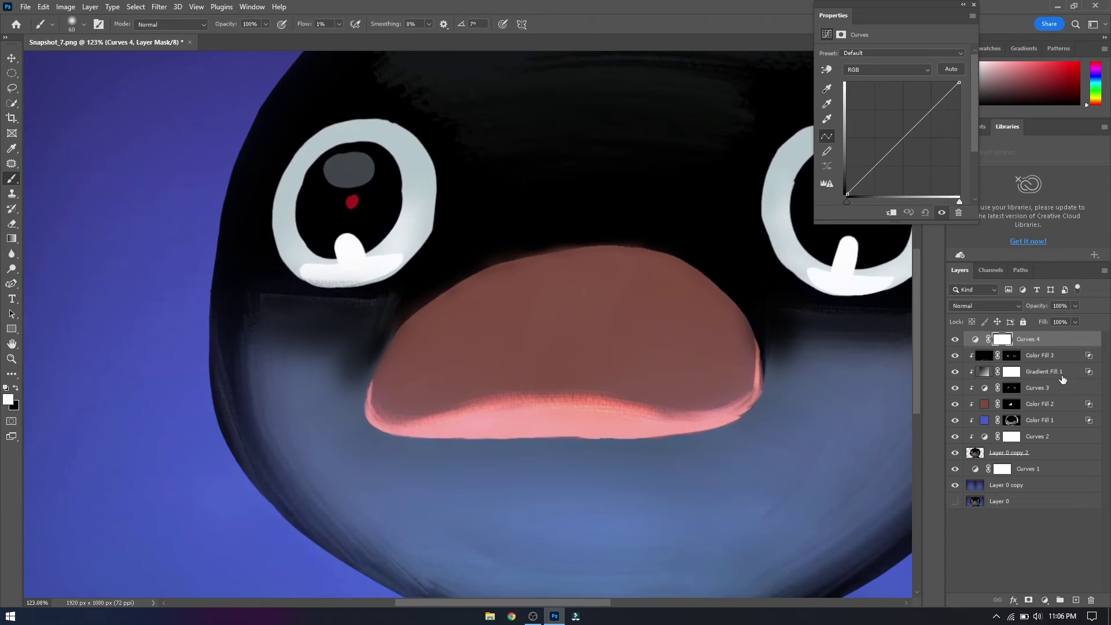
left_click_drag(852, 196, 884, 197)
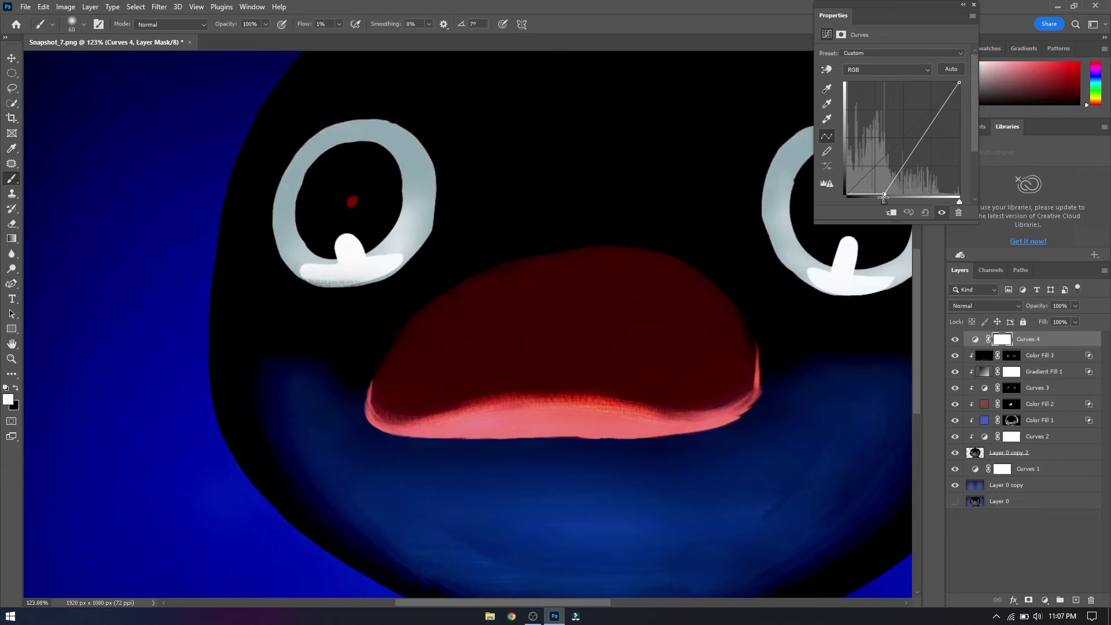
left_click(1068, 345, "alt")
key("ctrl+i")
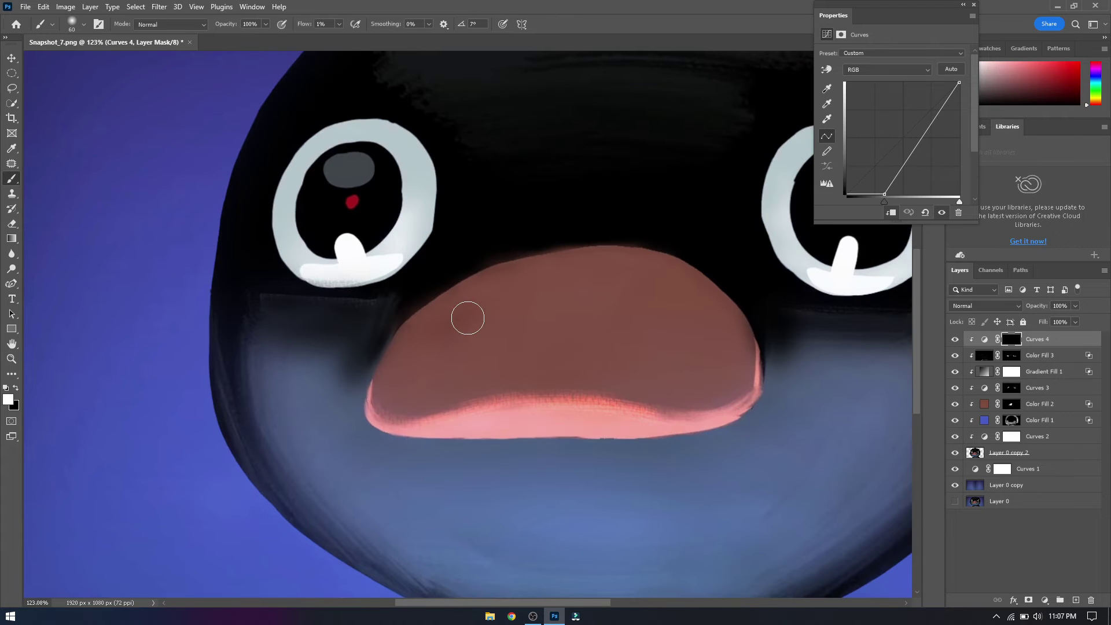
type("5")
Paint the Curves 4 mask over the beak to darken it to deep red
mouse_move(412, 371)
left_mouse_down()
mouse_move(494, 303)
mouse_move(476, 301)
mouse_move(400, 374)
left_mouse_up()
mouse_move(430, 322)
left_mouse_down()
mouse_move(627, 258)
mouse_move(633, 396)
left_mouse_up()
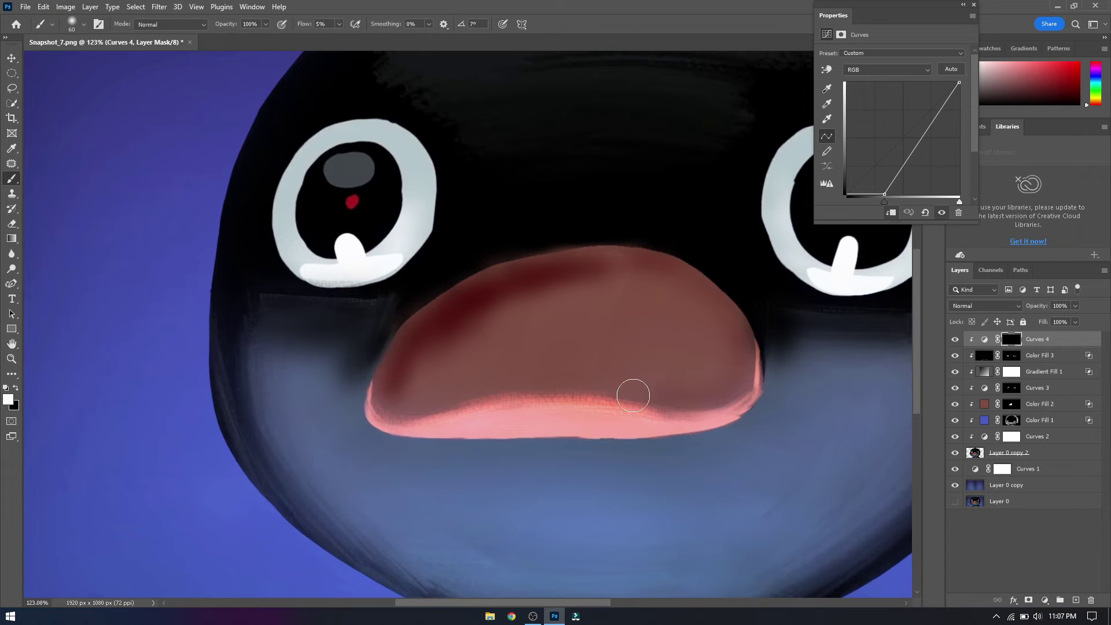
left_click_drag(384, 403, 518, 286)
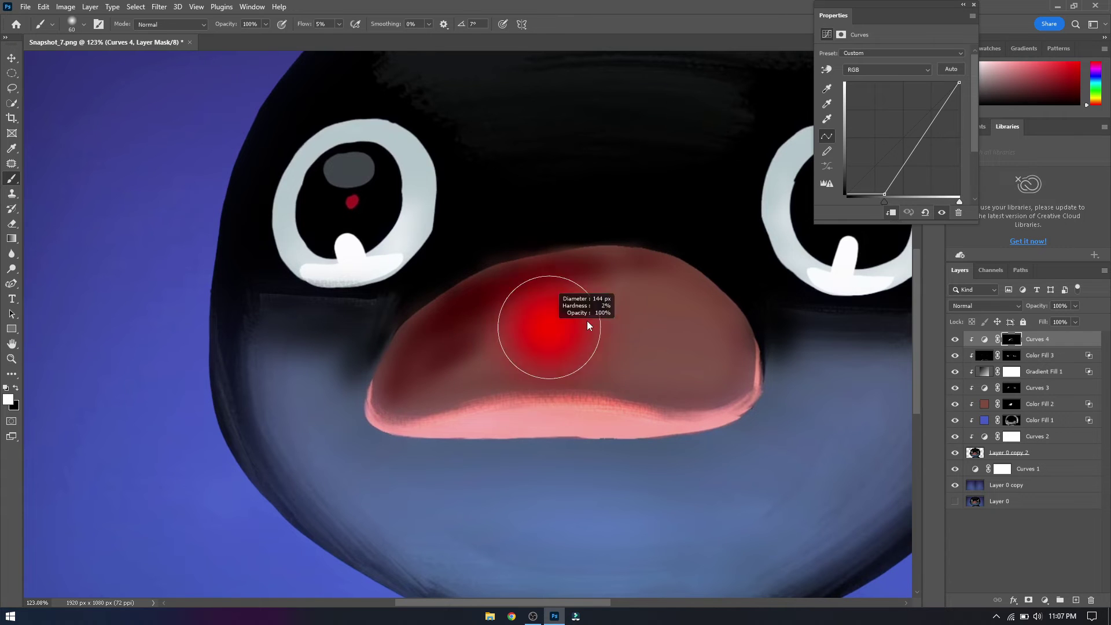
mouse_move(448, 362)
left_mouse_down()
mouse_move(558, 298)
mouse_move(717, 355)
mouse_move(414, 372)
mouse_move(647, 297)
left_mouse_up()
scroll(863, 332, "down", 3)
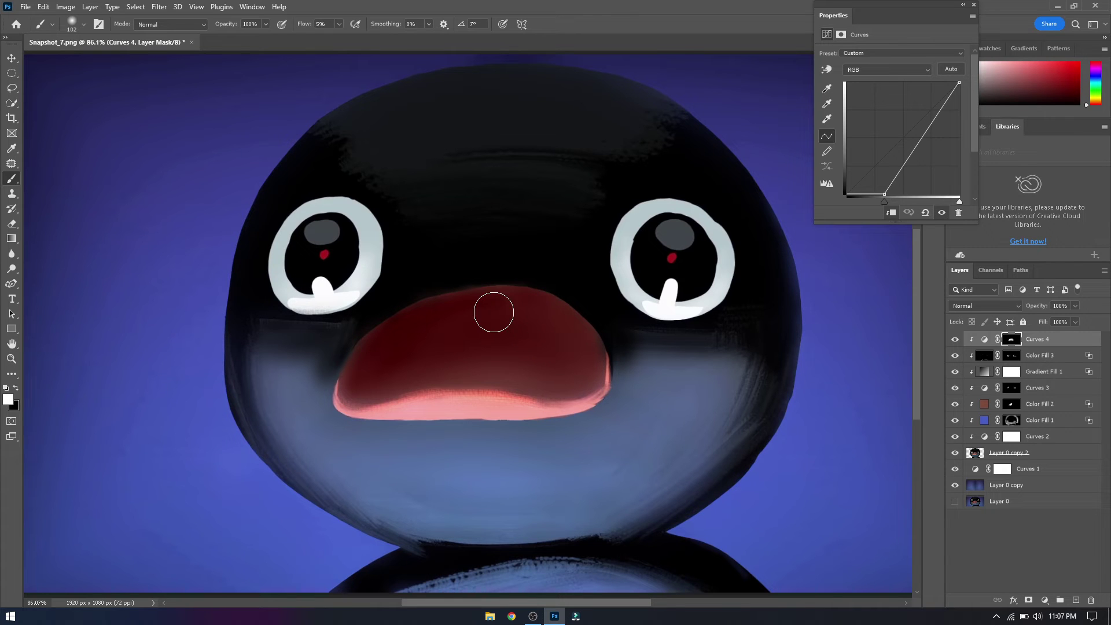
left_click(1013, 427)
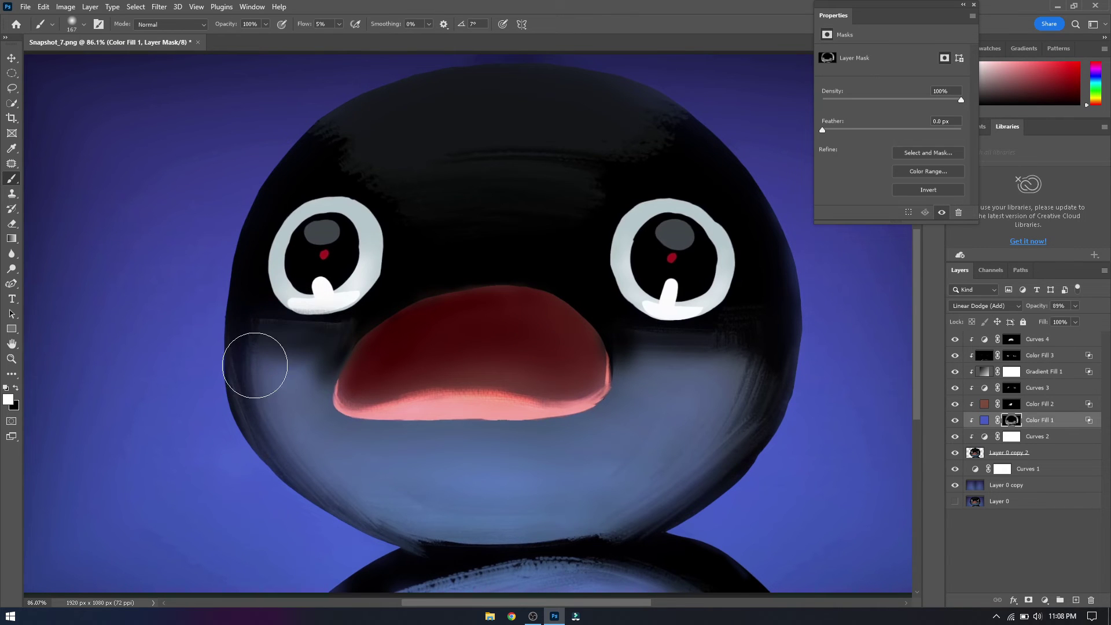
left_click(1013, 341)
scroll(670, 582, "down", 1)
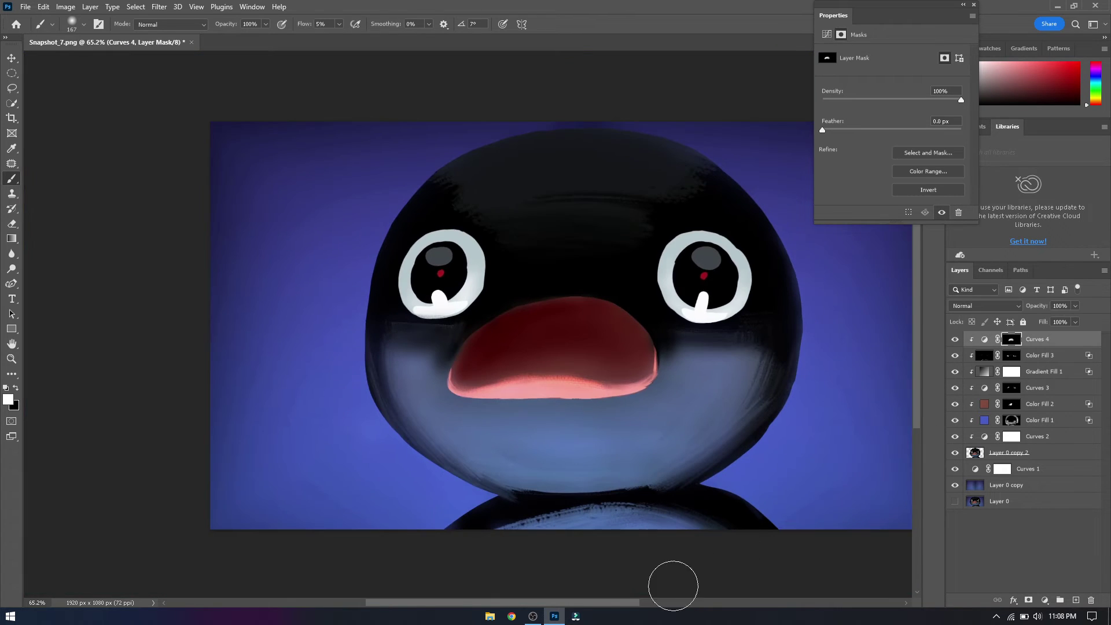
scroll(651, 605, "down", 1)
Add a new clipped Curves layer, bend its green channel curve, and switch to the blue channel
double_click(1077, 340)
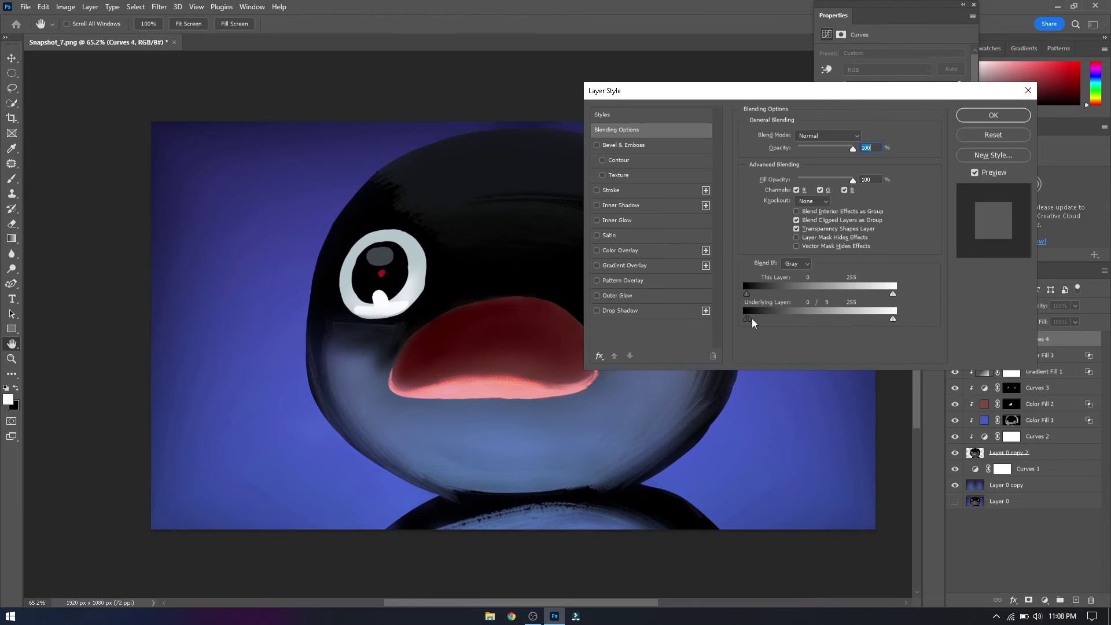
key("Escape")
key("ctrl+alt+g")
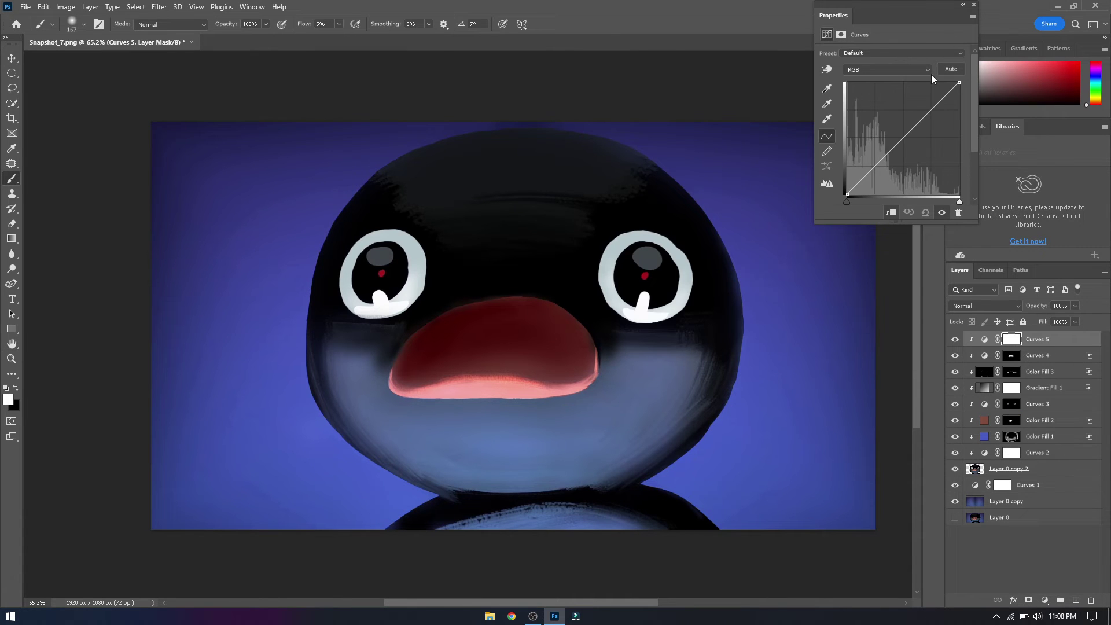
left_click(926, 70)
left_click(908, 86)
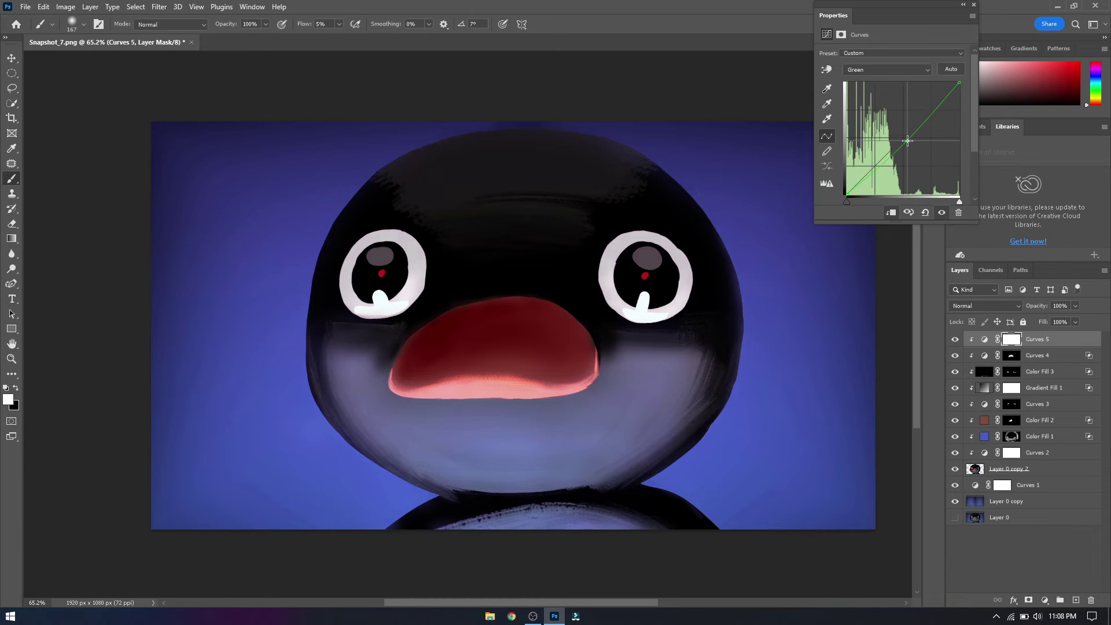
left_click_drag(907, 140, 897, 144)
left_click(921, 70)
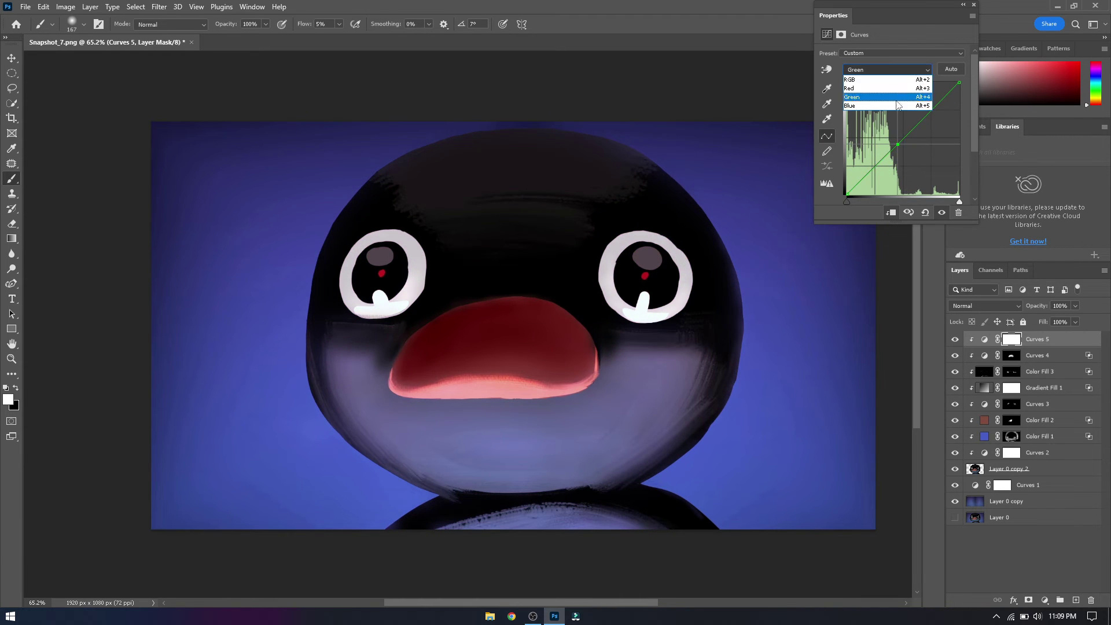
left_click(898, 106)
Apply Blend If to Curves 5, set its opacity to 89%, and preview the original photo layer
left_click(1009, 359)
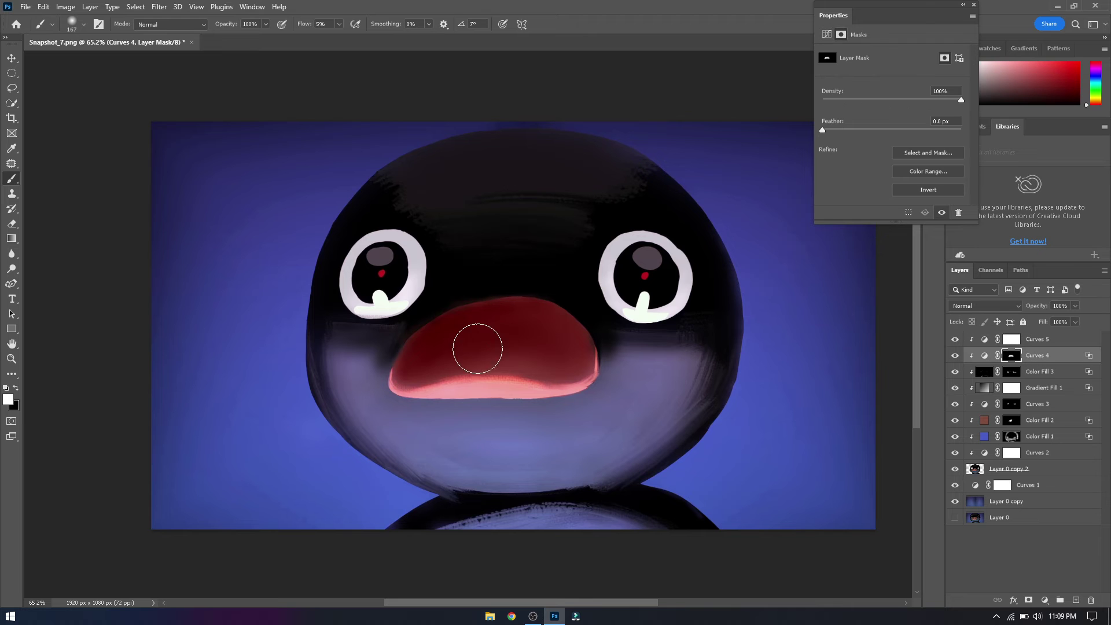
double_click(1064, 339)
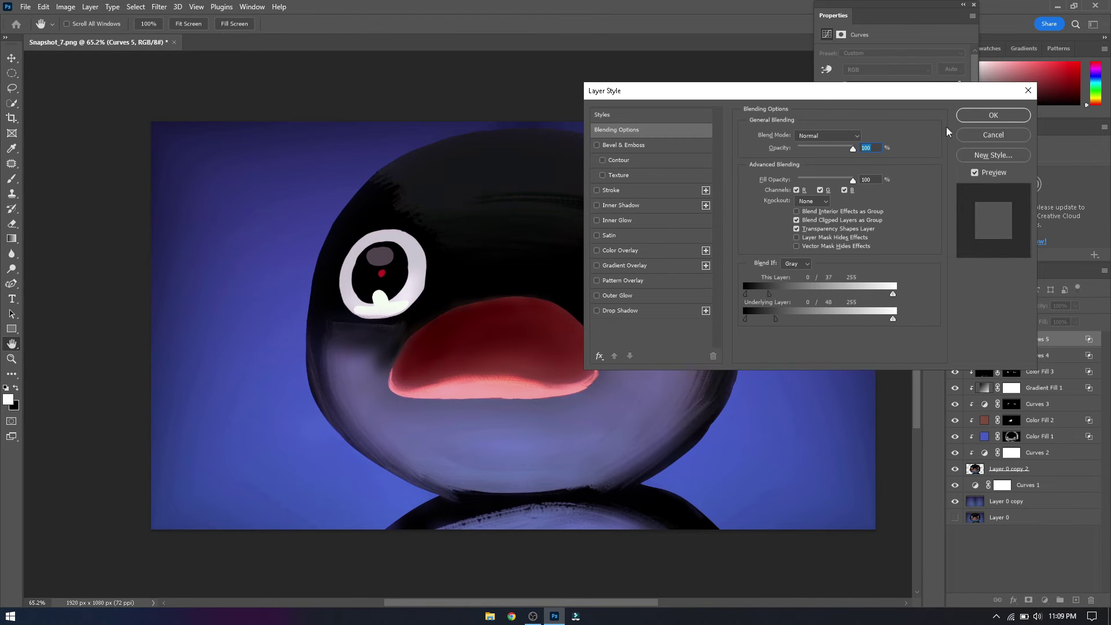
left_click(993, 115)
left_click(1076, 306)
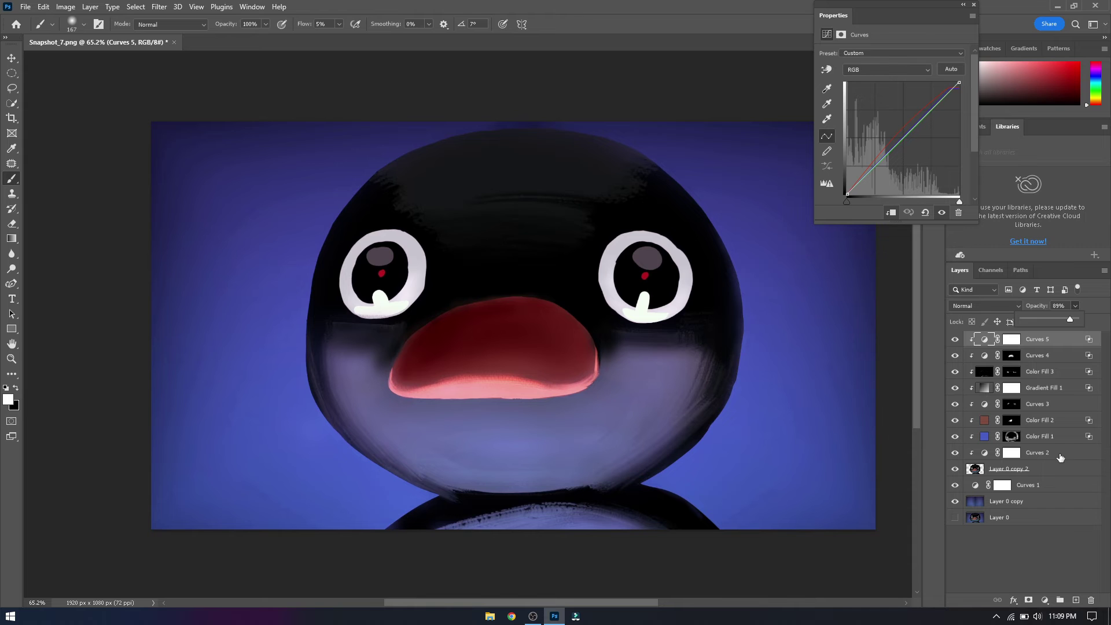
left_click(956, 518)
left_click_drag(620, 602, 633, 602)
Add a greyish Solid Color fill in Color Dodge mode, hidden by its mask
left_click(1044, 600)
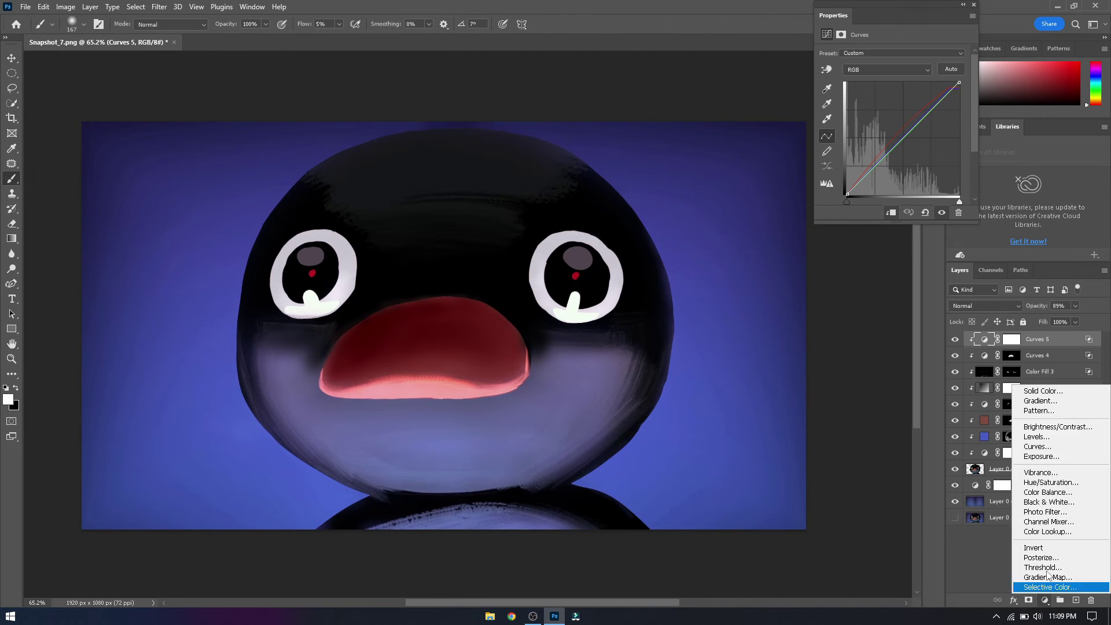
left_click(1036, 393)
key("Return")
left_click_drag(1059, 342, 1013, 345)
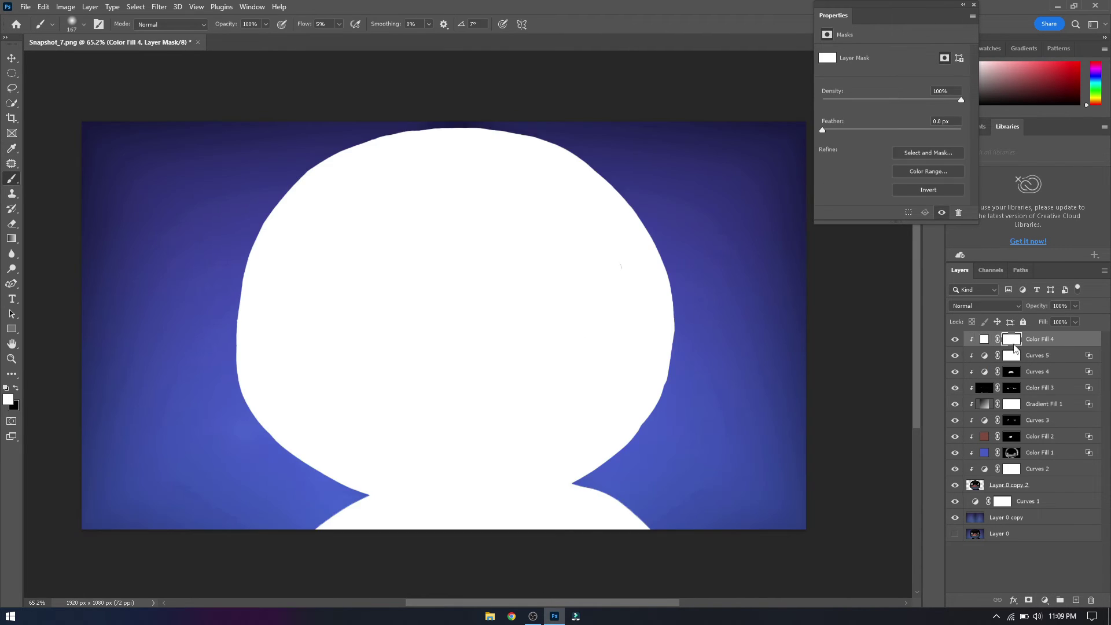
double_click(977, 340)
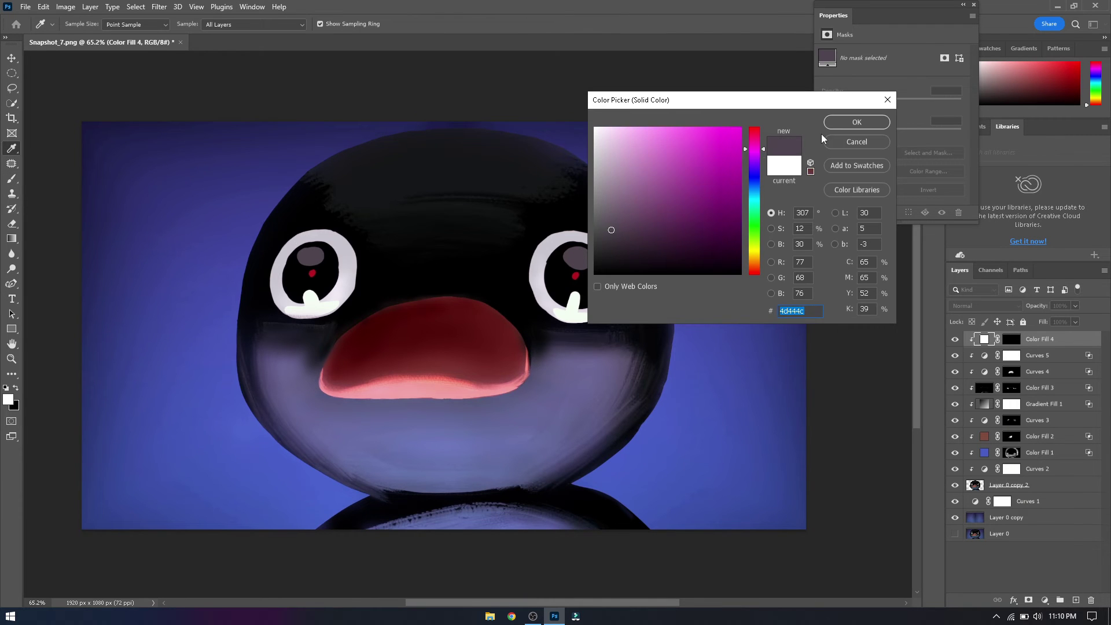
left_click(856, 122)
left_click(991, 307)
left_click(1000, 417)
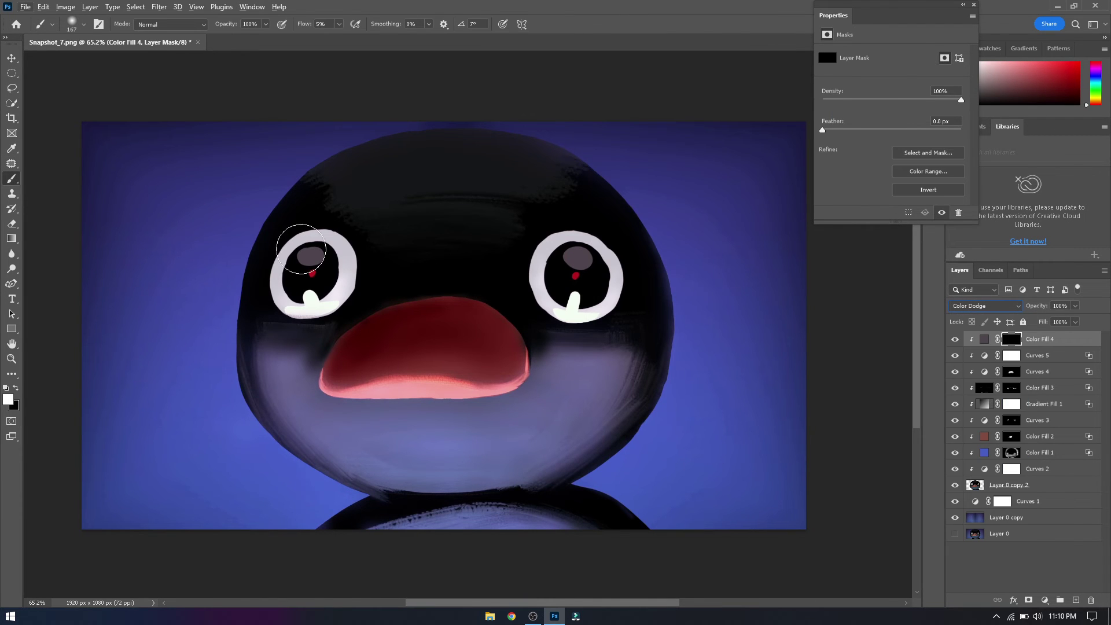
Paint the dodge fill onto both pupil highlights
scroll(166, 218, "up", 3)
scroll(362, 349, "up", 2)
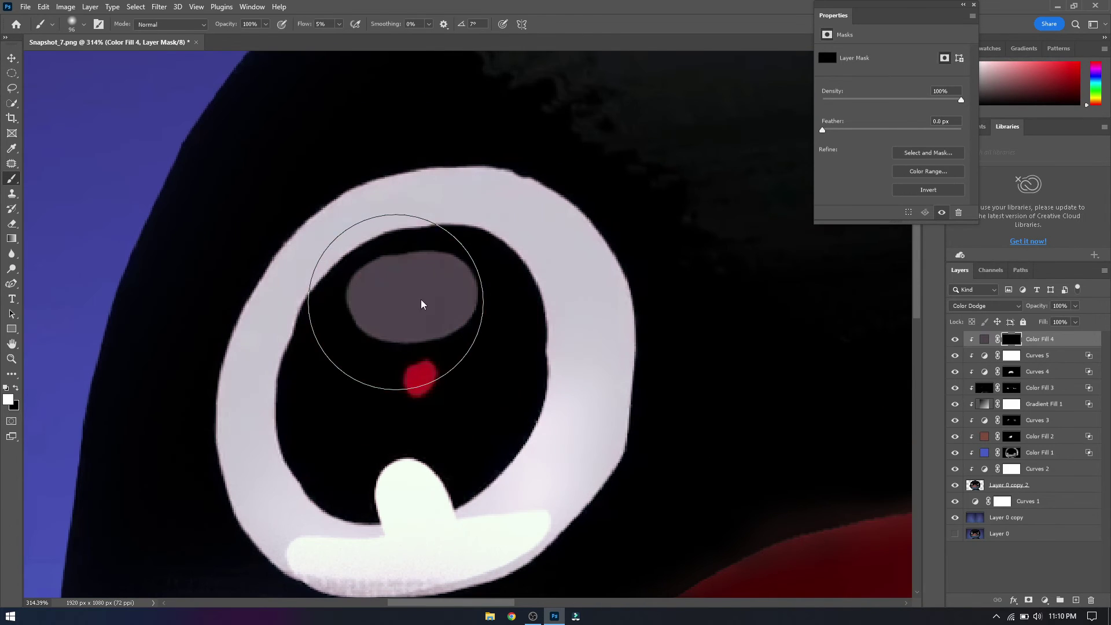
left_click_drag(357, 43, 375, 37)
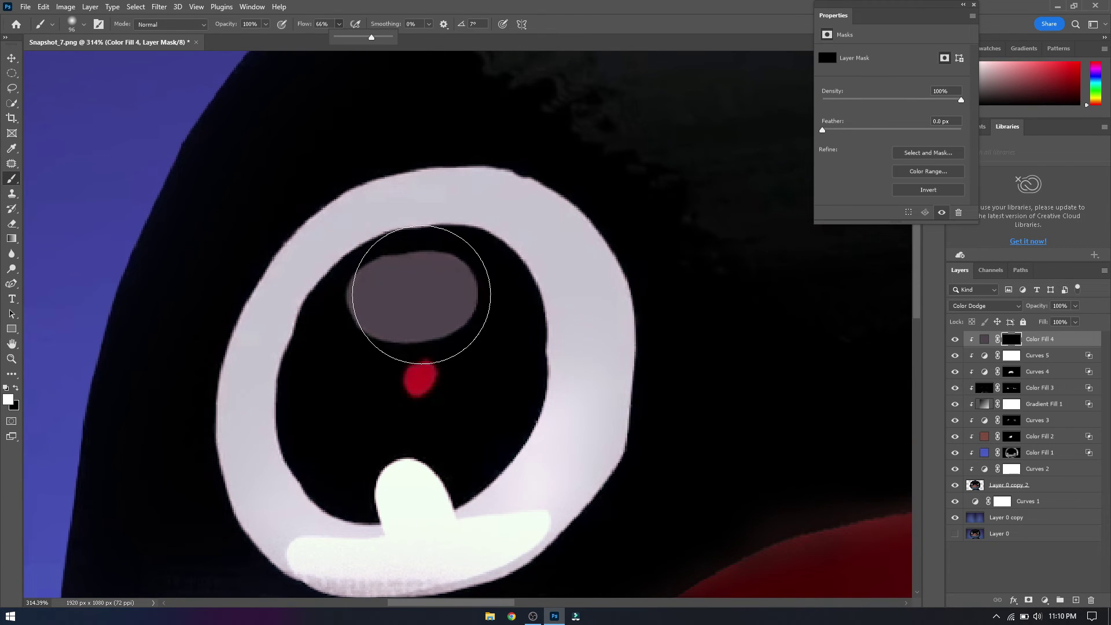
left_click_drag(417, 277, 405, 293)
scroll(406, 293, "right", 5)
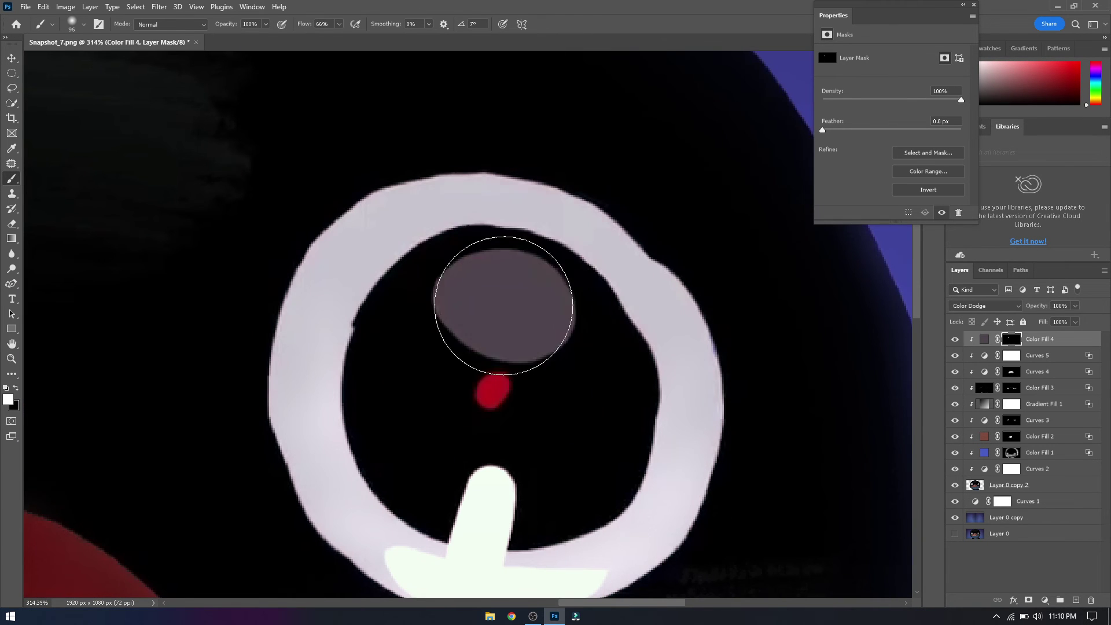
left_click(502, 291)
scroll(503, 291, "down", 4)
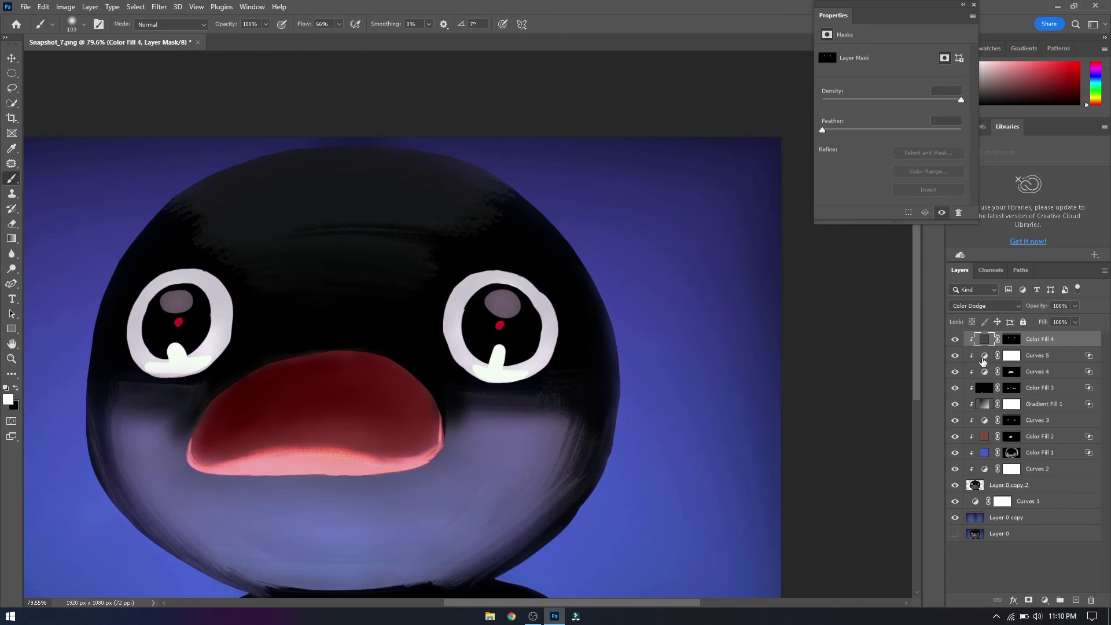
Apply Blend If to Color Fill 4, lower its opacity to 57%, and add another Solid Color fill
double_click(1070, 339)
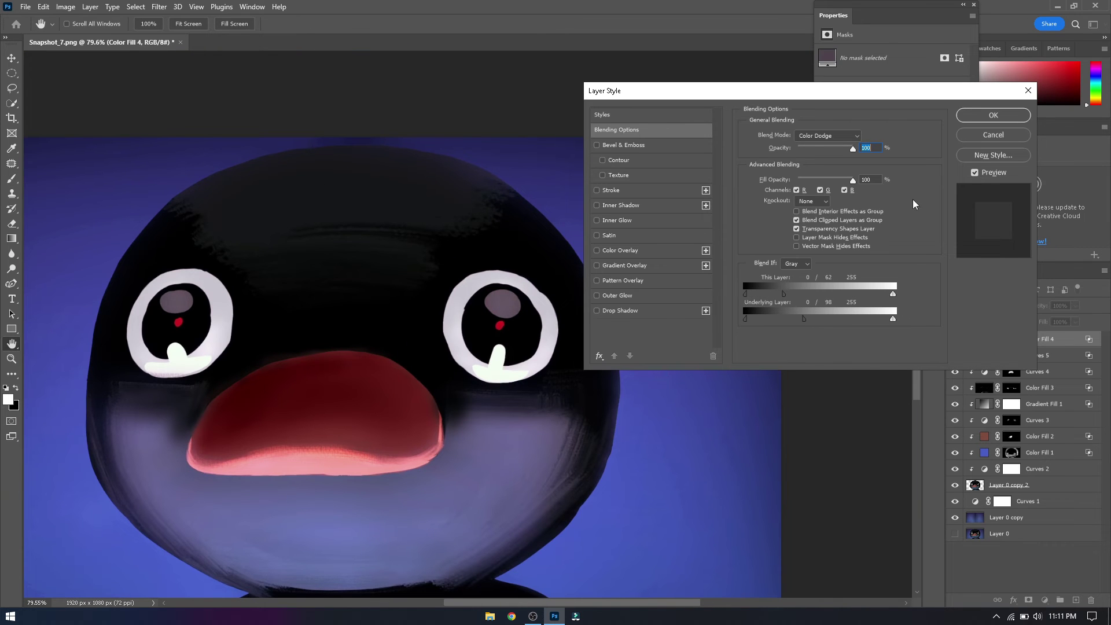
left_click(994, 119)
left_click(1074, 305)
left_click_drag(1083, 318, 1058, 317)
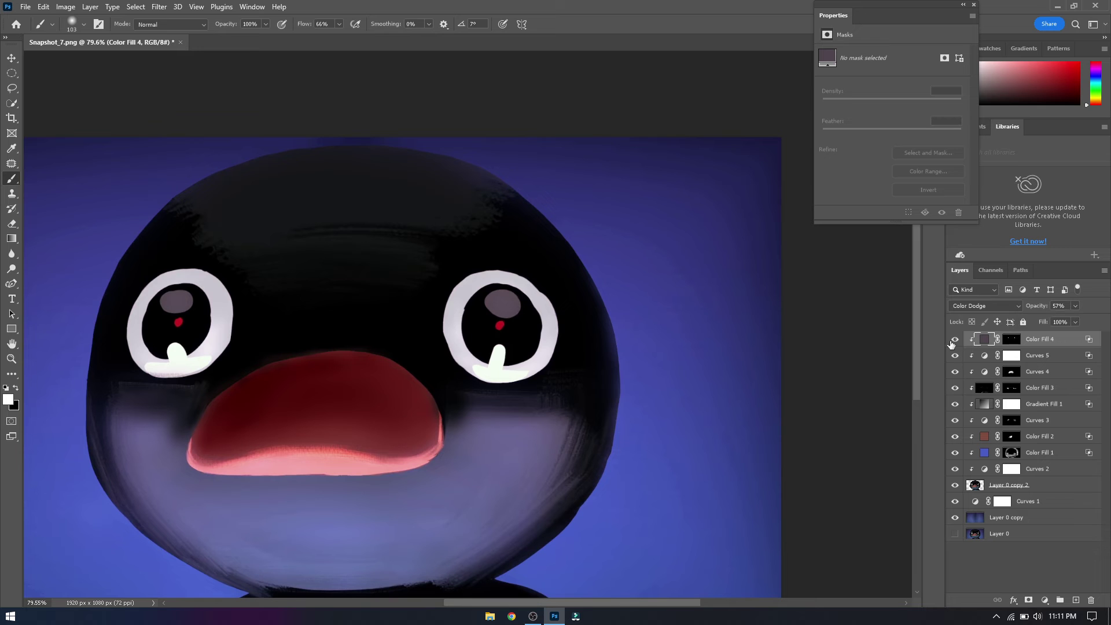
left_click(1045, 600)
left_click(1035, 399)
Make the white fill a hidden Color Dodge layer painted onto the lower eye highlight
left_click(857, 122)
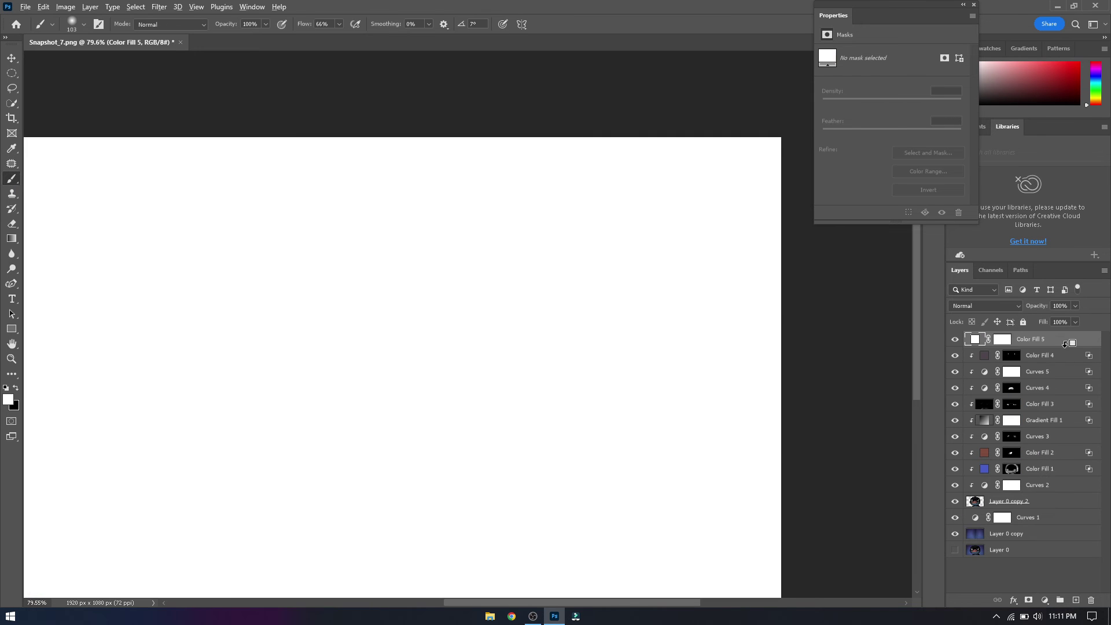
key("ctrl+i")
scroll(498, 358, "up", 5)
mouse_move(492, 371)
left_mouse_down()
mouse_move(422, 372)
mouse_move(558, 384)
mouse_move(478, 354)
left_mouse_up()
left_click(984, 305)
left_click(987, 410)
Fit the image in view and adjust Blend If for Color Fill 5
scroll(360, 323, "down", 1)
scroll(541, 308, "down", 1)
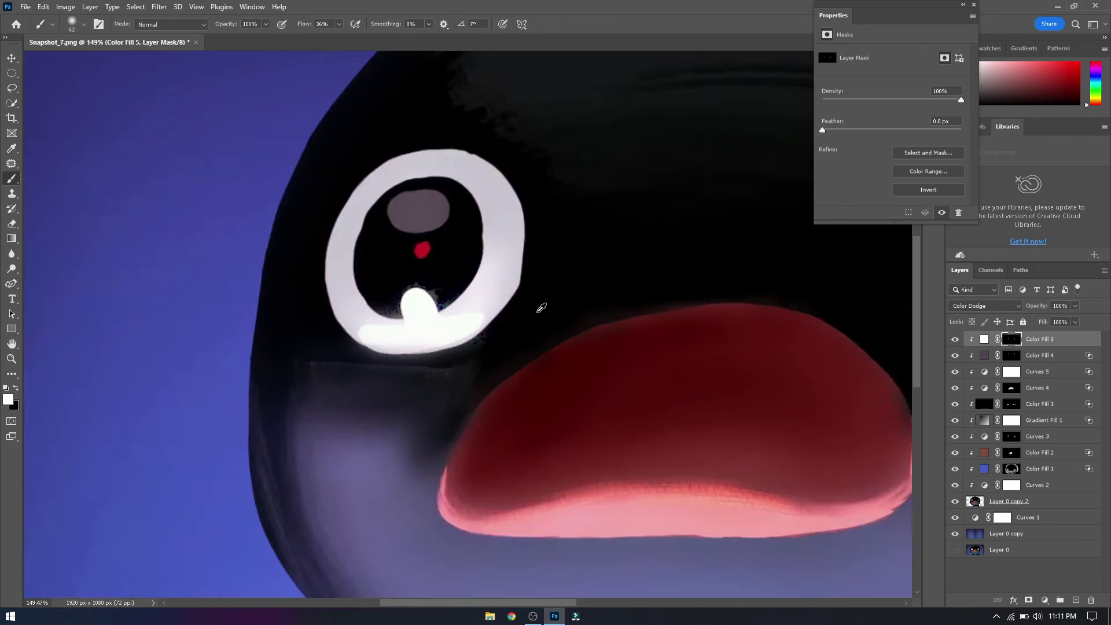
scroll(541, 308, "down", 3)
key("h")
double_click(1067, 340)
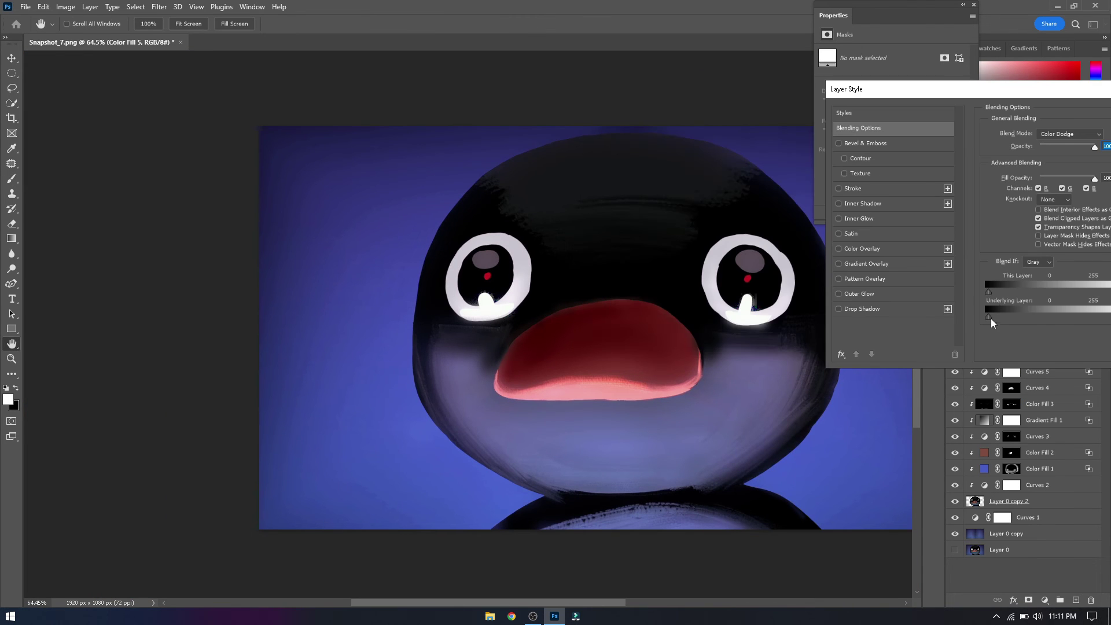
left_click_drag(1042, 90, 169, 93)
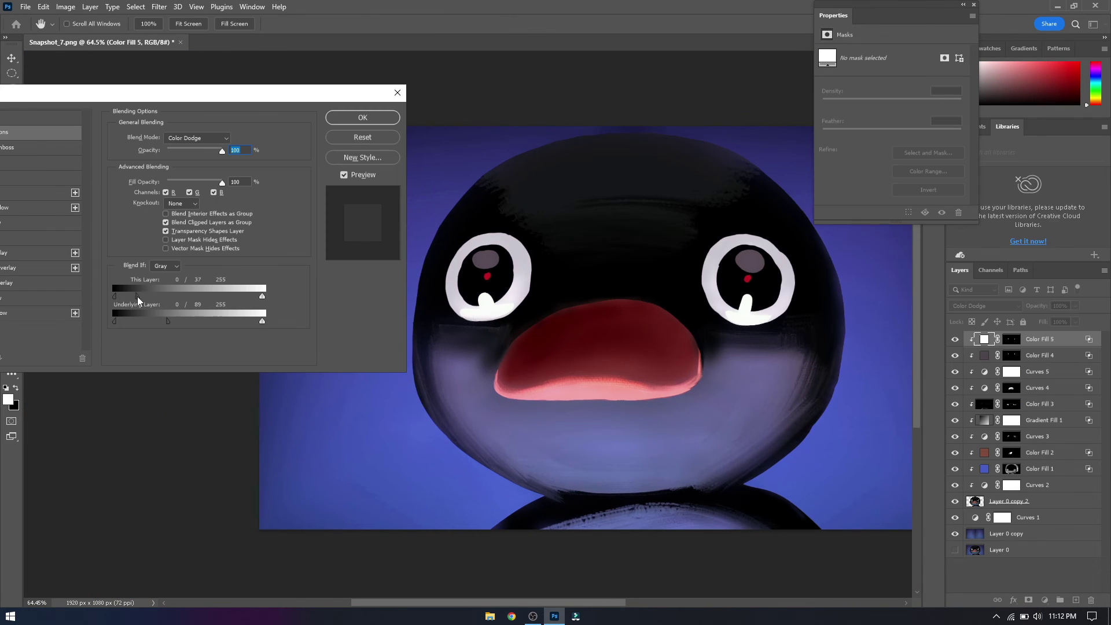
key("Return")
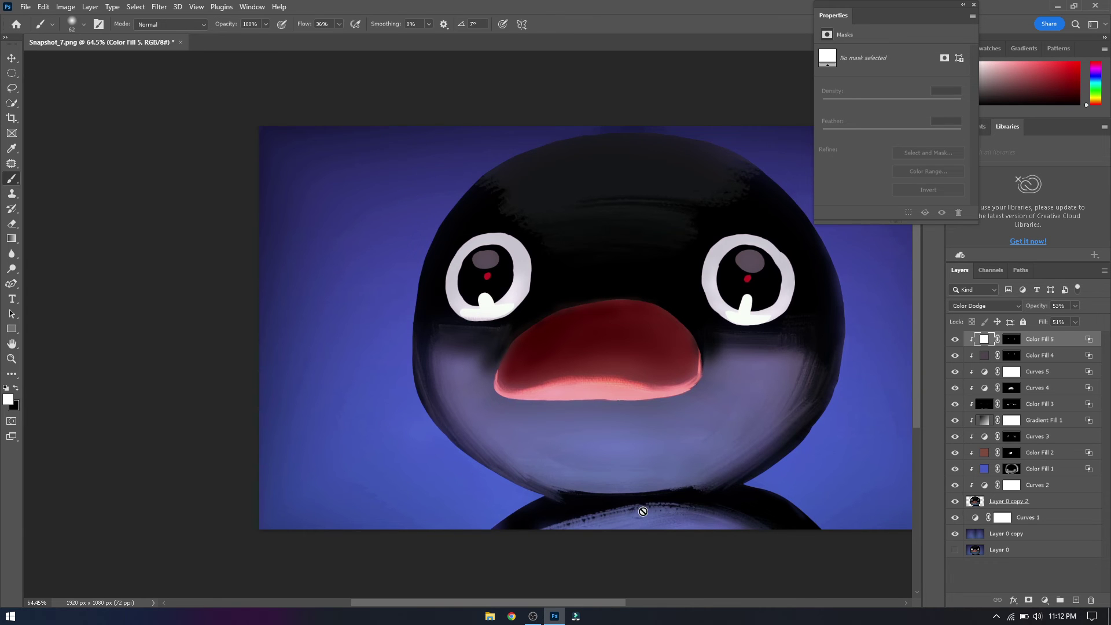
Group the edit layers down to Layer 0 copy into Group 1
scroll(639, 509, "right", 5)
left_click(1060, 533, "shift")
key("ctrl+g")
Duplicate Group 1, convert the copy to a Smart Object, then rasterize it
right_click(995, 338)
left_click(1042, 370)
right_click(1041, 371)
left_click(1016, 310)
right_click(1018, 339)
left_click(942, 329)
In Camera Raw, cool and darken the image and slightly brighten the tone-curve lights
key("ctrl+shift+a")
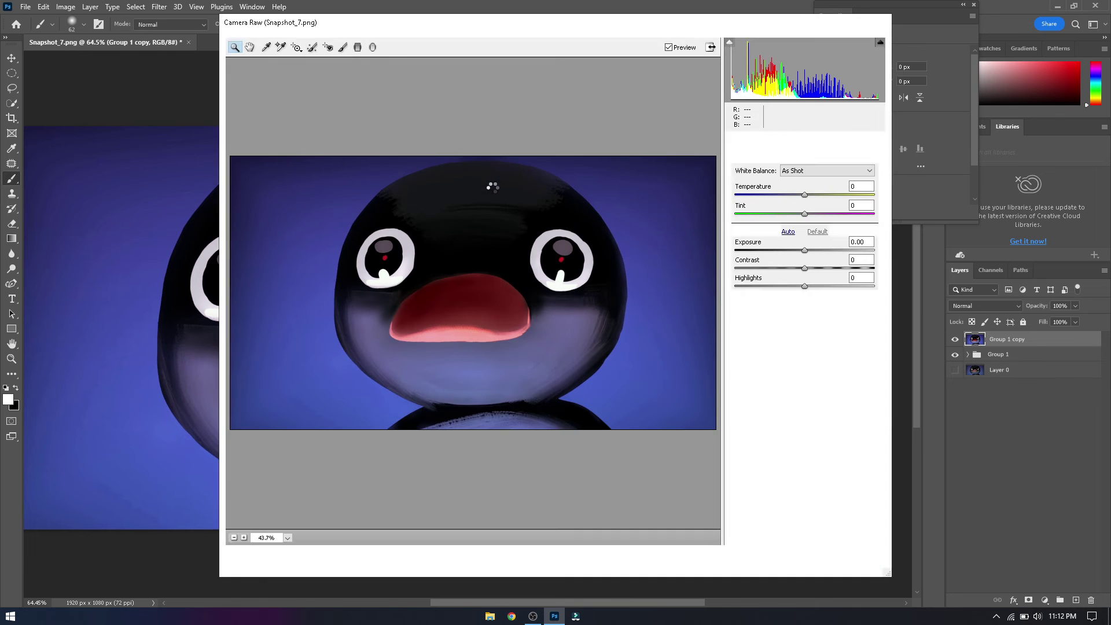
mouse_move(801, 195)
left_mouse_down()
mouse_move(797, 250)
mouse_move(815, 267)
mouse_move(797, 286)
mouse_move(810, 304)
mouse_move(796, 340)
mouse_move(813, 386)
mouse_move(793, 406)
left_mouse_up()
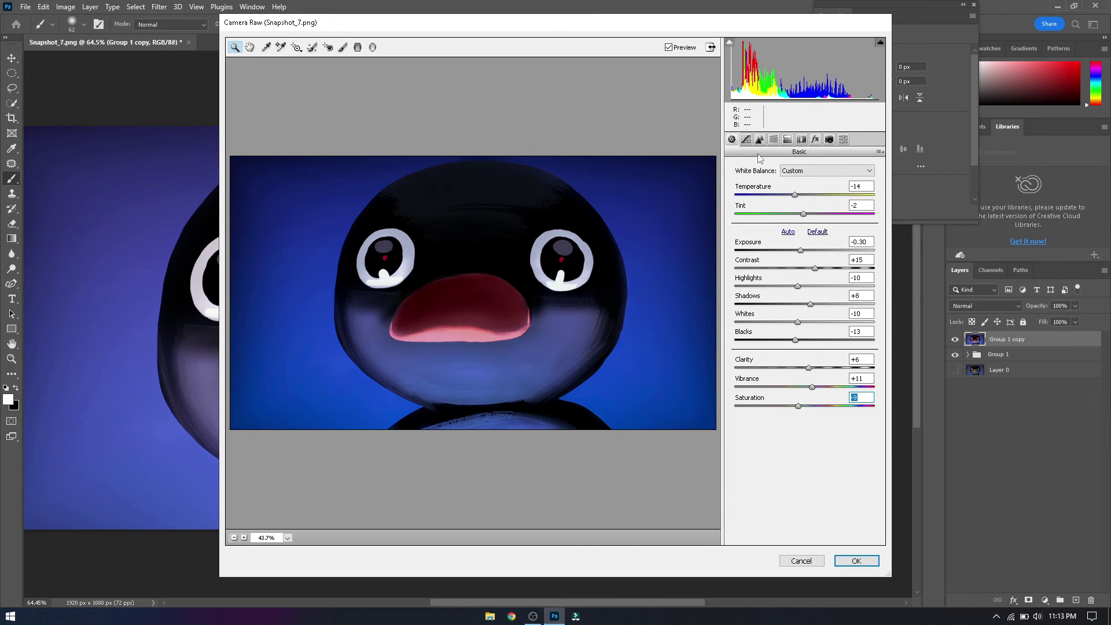
left_click(745, 139)
left_click_drag(804, 366, 801, 403)
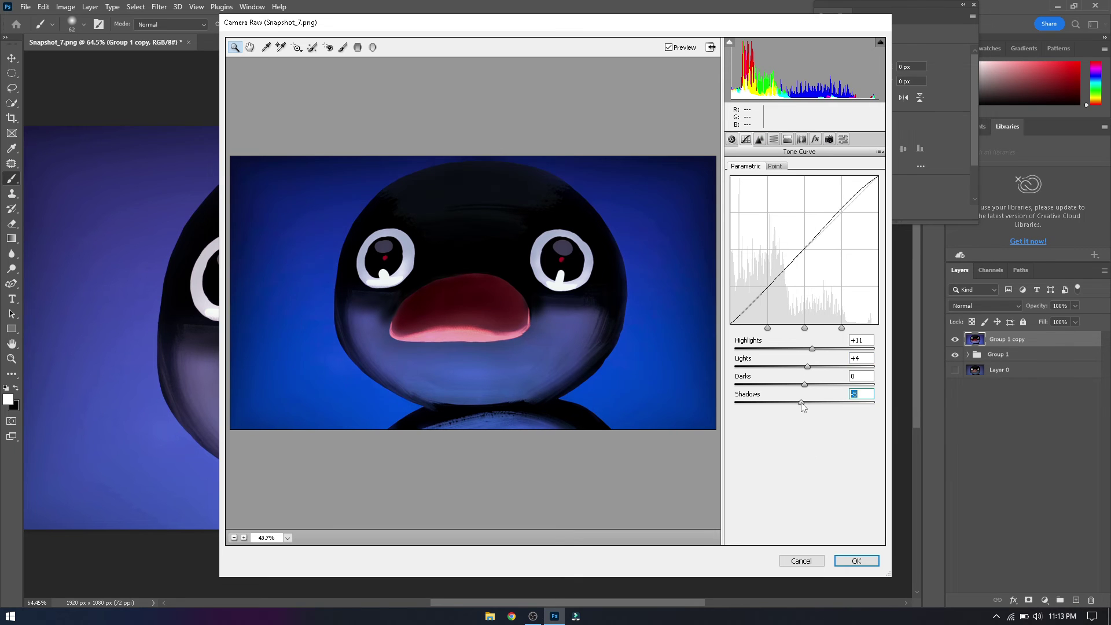
Desaturate and darken the blues, tint highlights cyan, and shift the blue primary hue
left_click(761, 139)
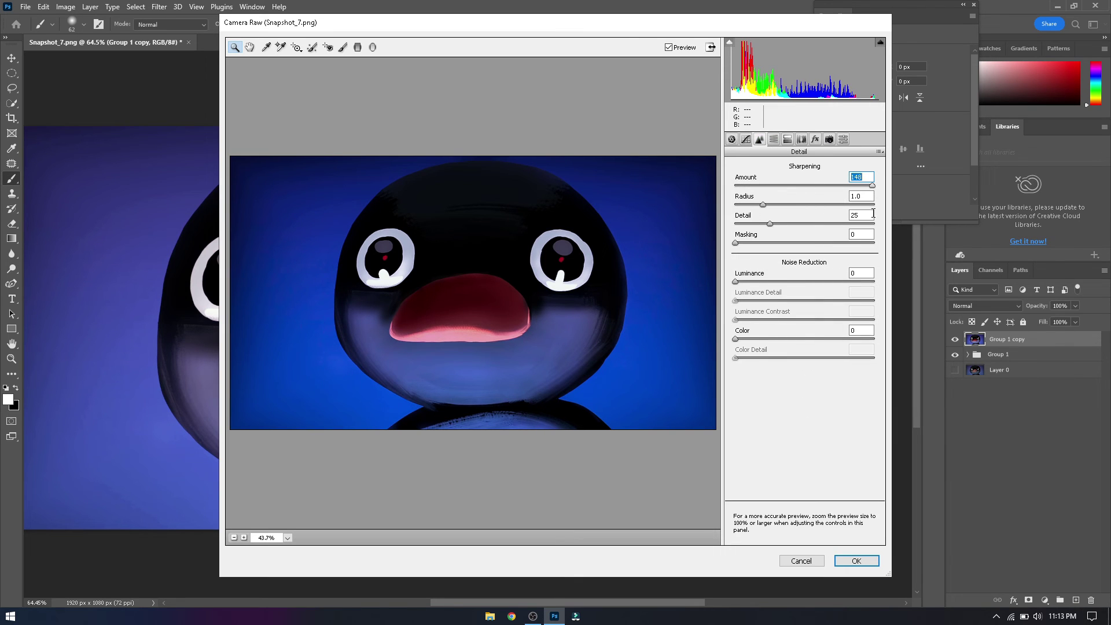
left_click(773, 140)
left_click_drag(805, 316, 784, 317)
left_click(764, 183)
left_click(800, 183)
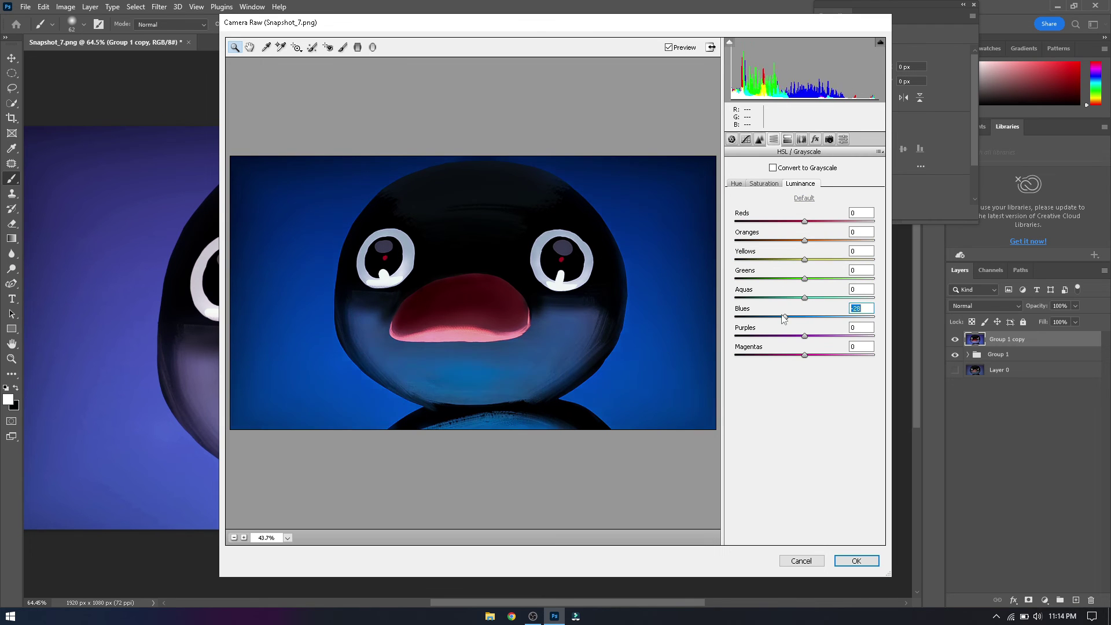
left_click(787, 139)
left_click(754, 203)
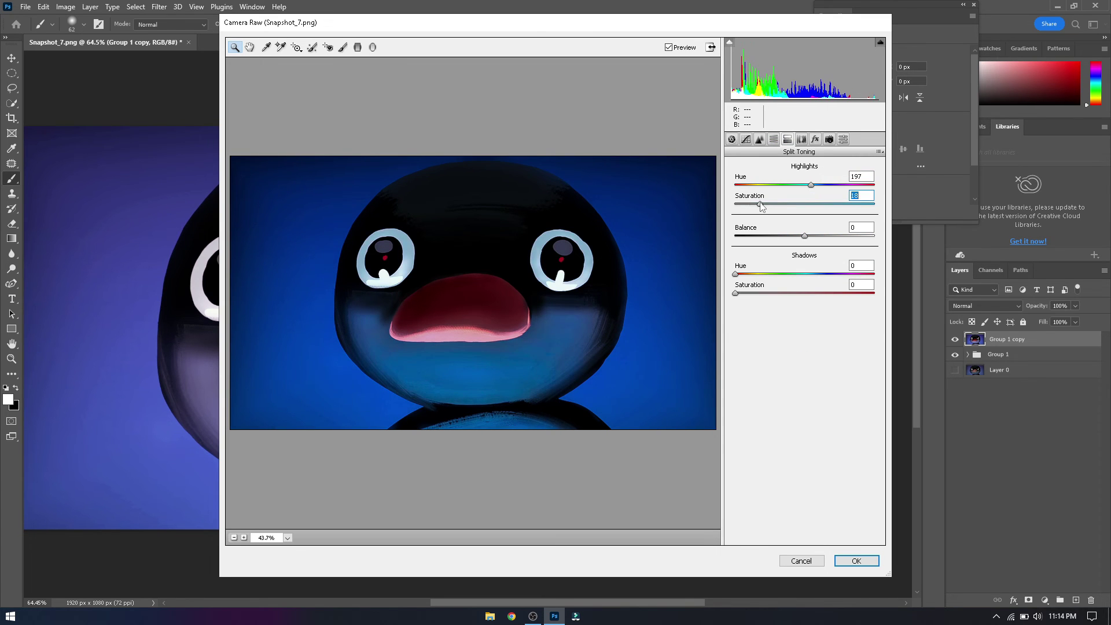
key("ctrl+alt+7")
key("ctrl+alt+8")
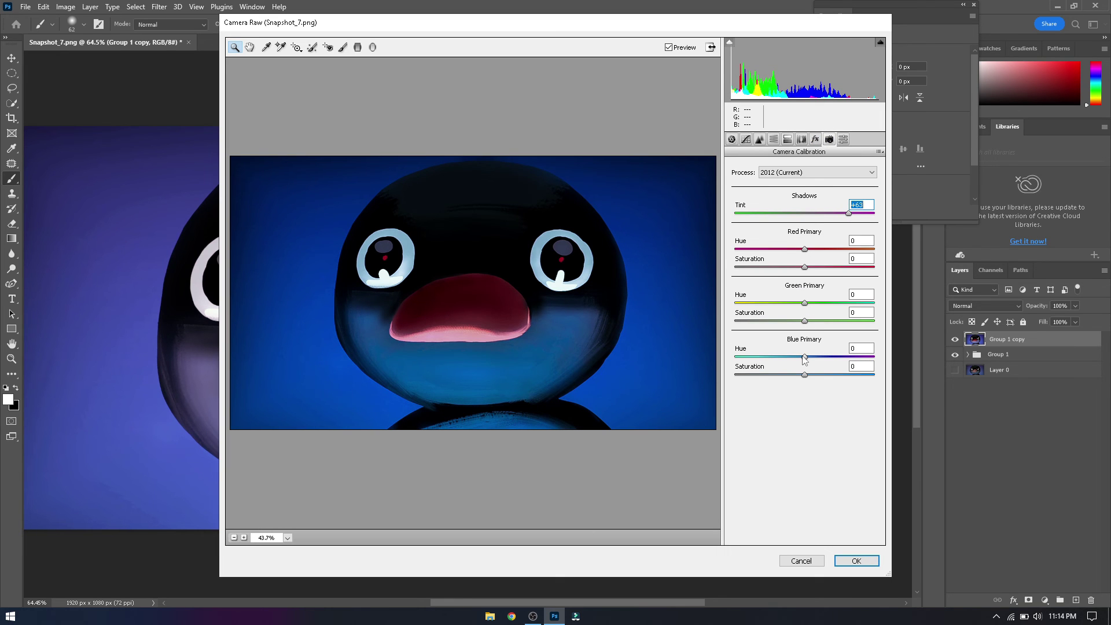
left_click_drag(804, 357, 815, 357)
left_click(856, 562)
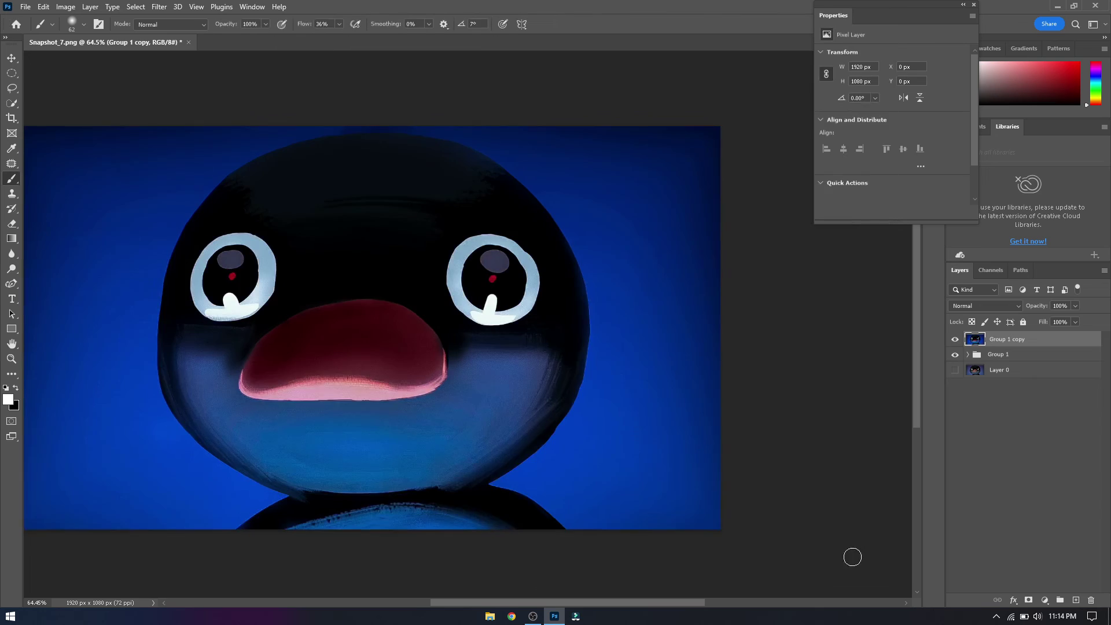